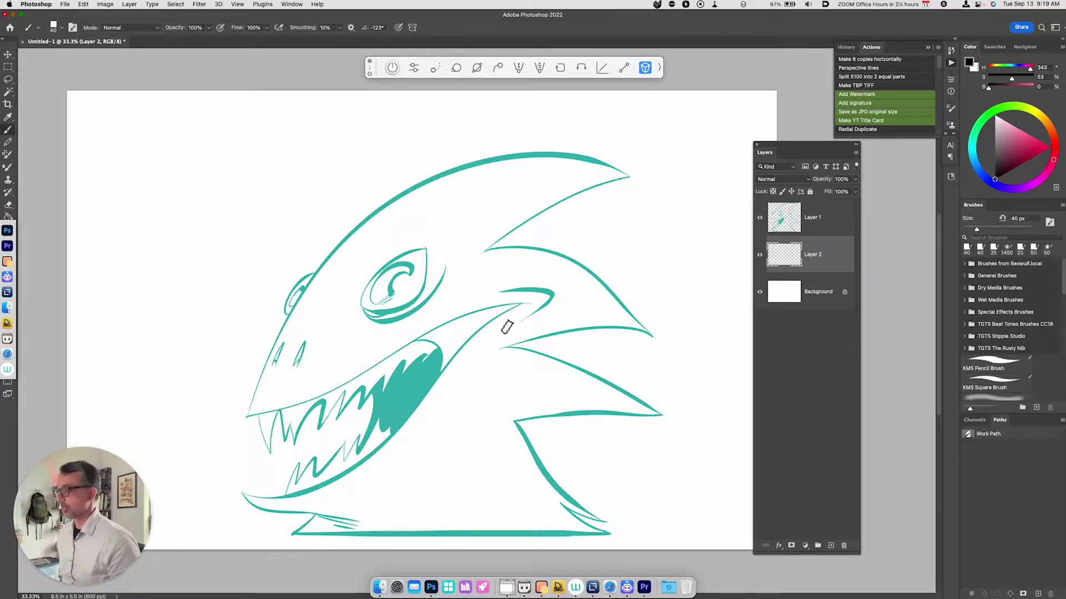
Switch Layer 1's visibility off and on to check the sketch, and move the application window to expose its toolbar.
click(760, 219)
click(760, 219)
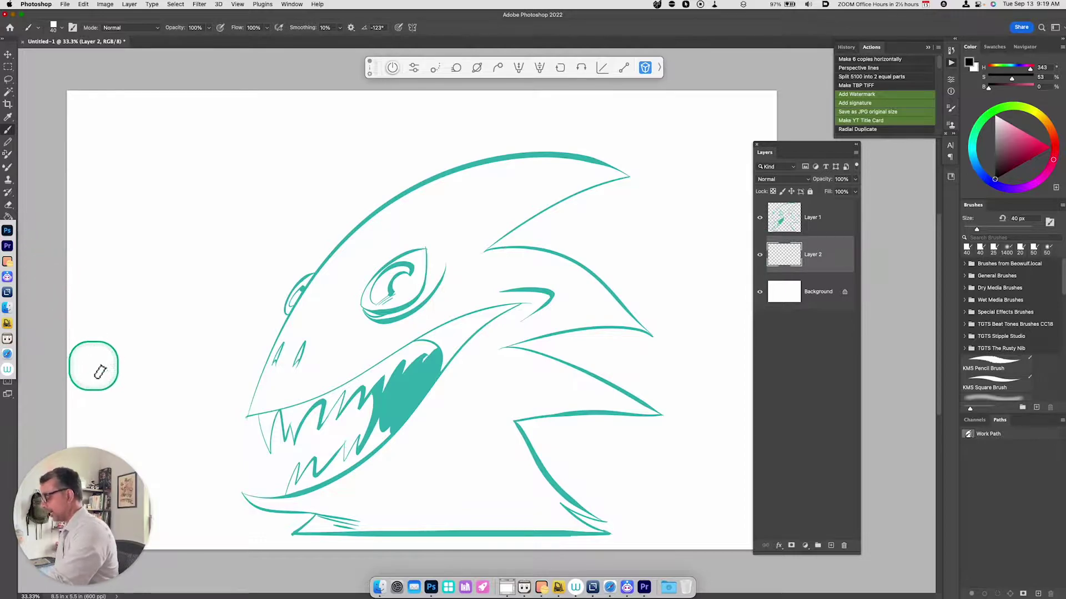
drag(131, 19, 150, 21)
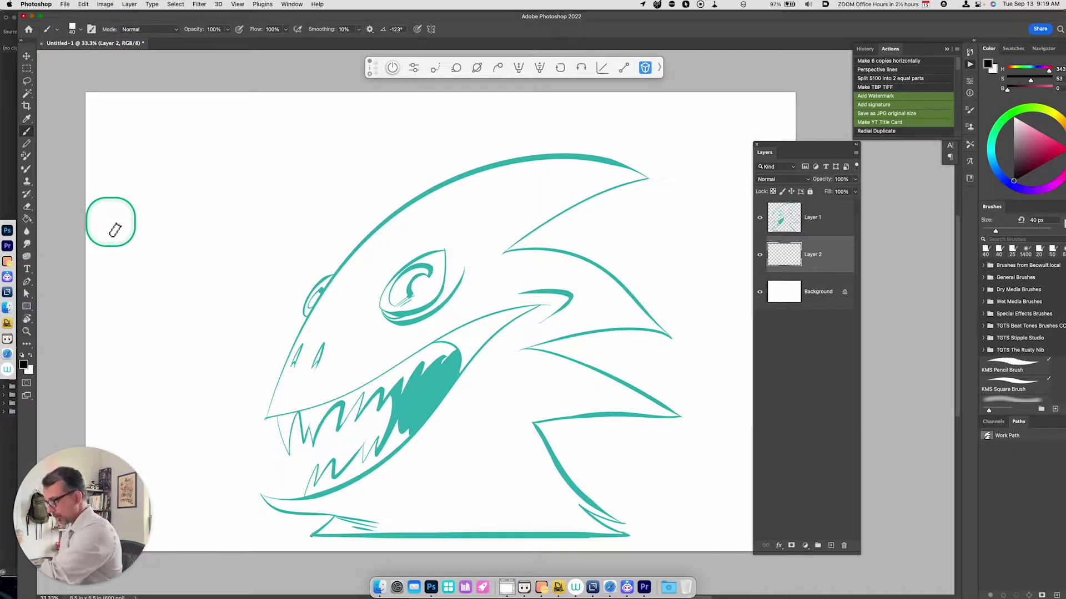
Start a path with the Pen tool at the creature's snout tip and trace the head's upper curve to the top spike's tip.
key(p)
drag(27, 281, 83, 289)
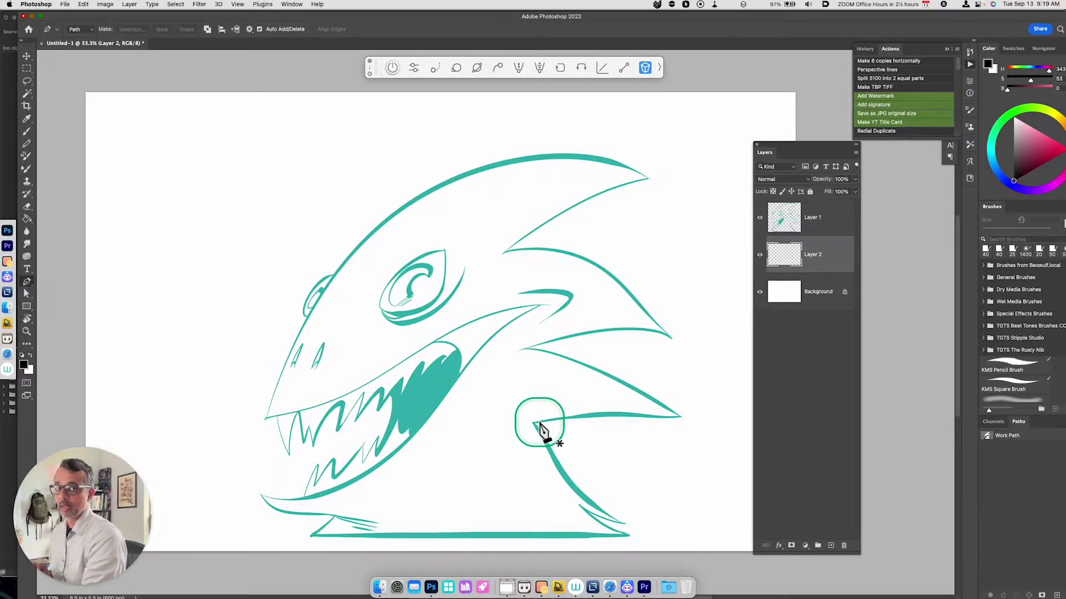
click(266, 419)
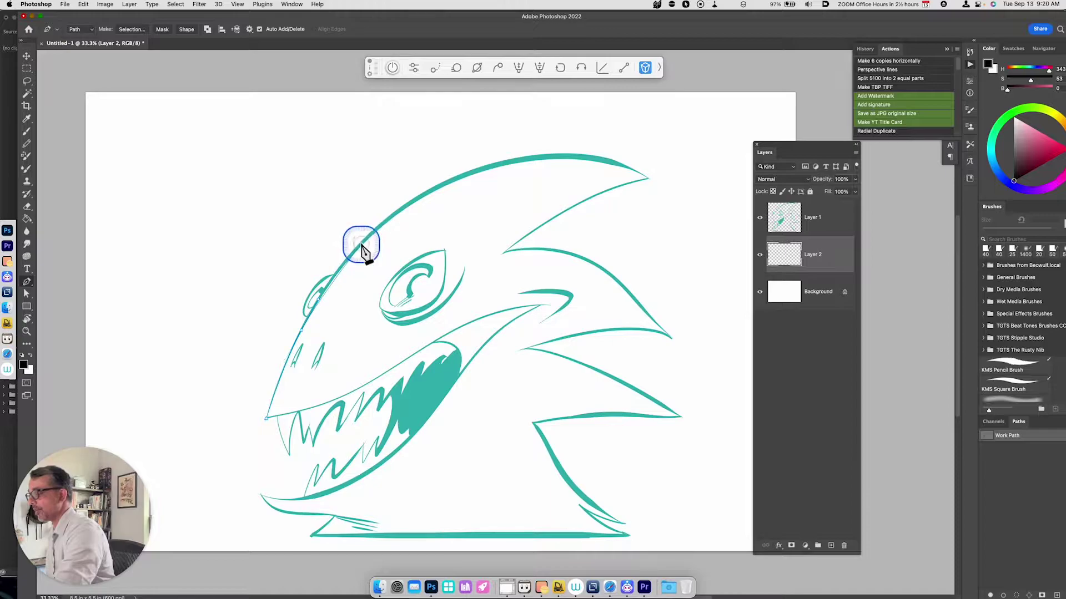
click(382, 222)
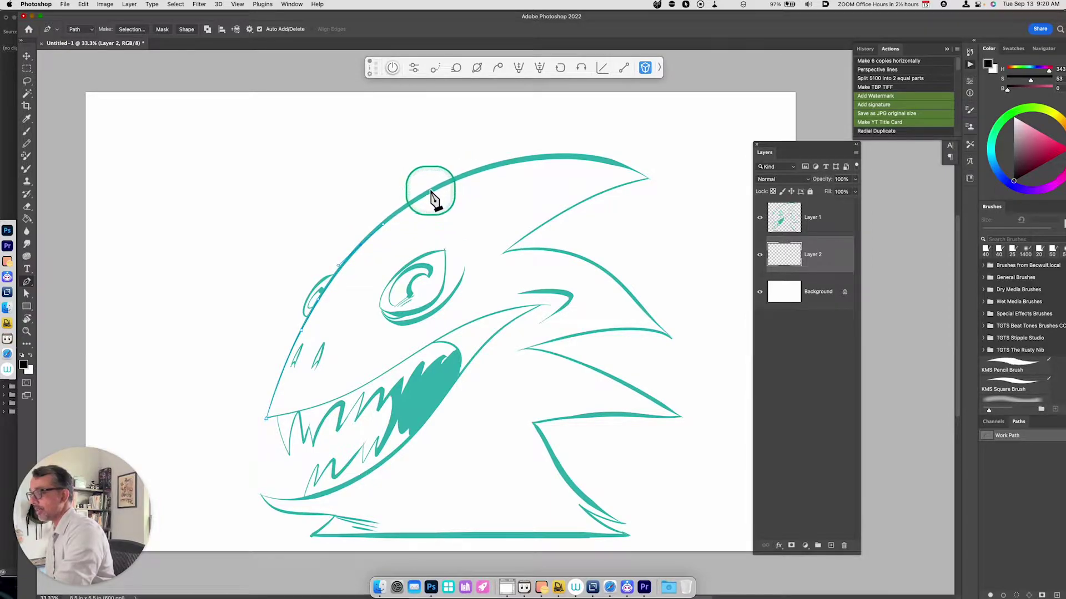
click(546, 154)
click(584, 158)
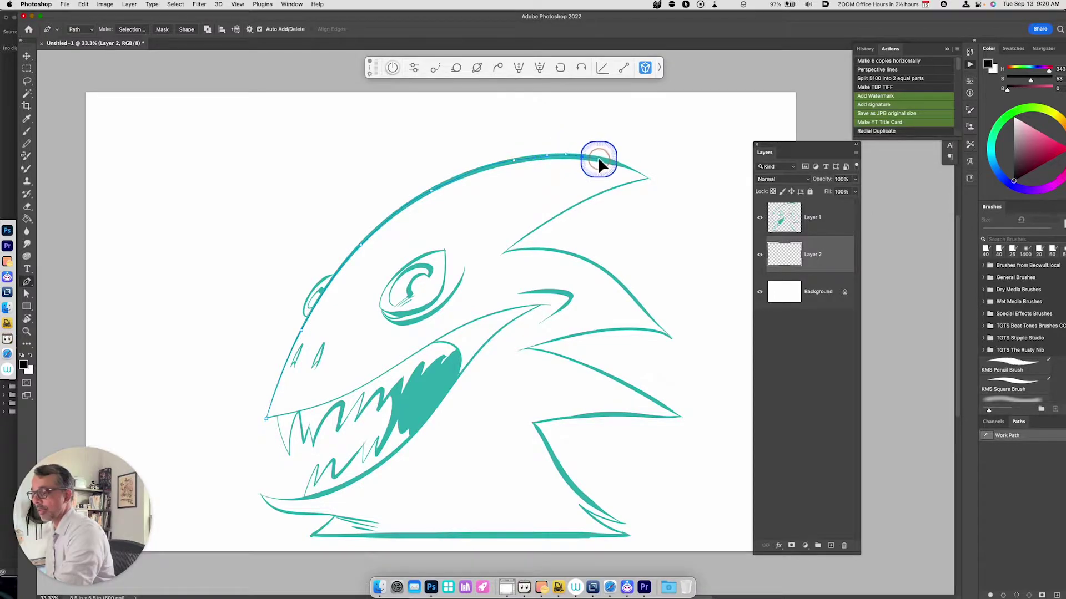
click(633, 168)
click(649, 178)
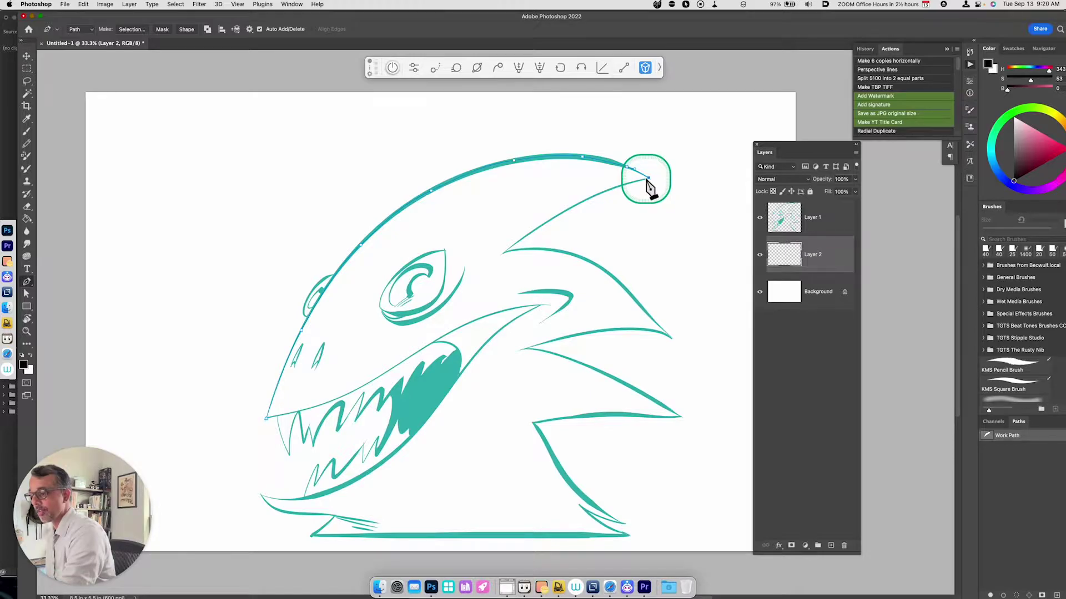
Continue the path along the top spike's underside to its notch and over the second spike's upper edge to its tip.
click(647, 179)
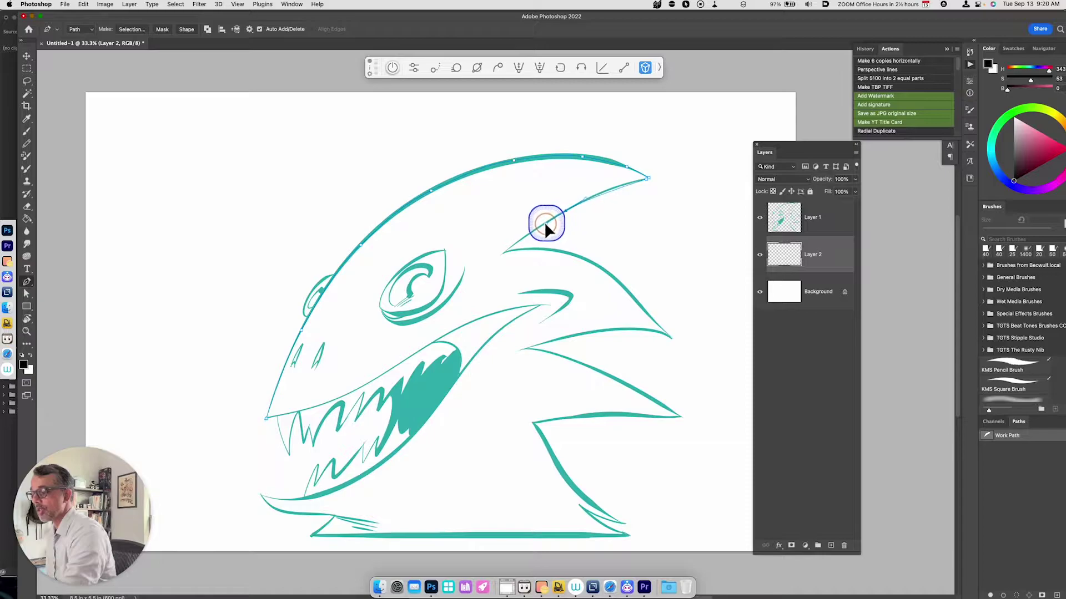
click(511, 247)
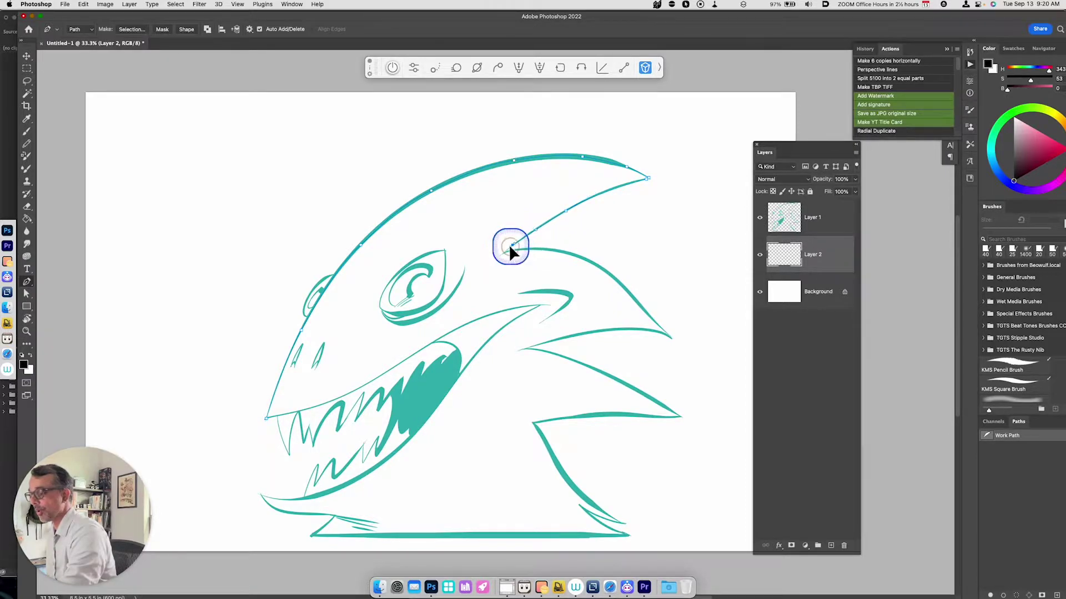
click(503, 253)
drag(503, 253, 543, 249)
click(608, 272)
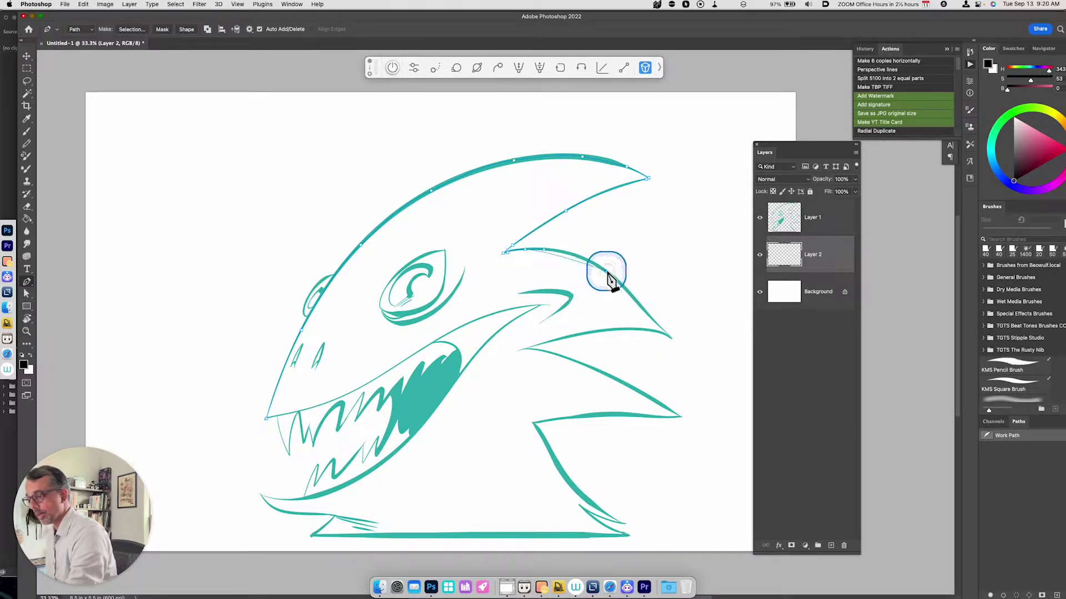
drag(631, 292, 587, 331)
click(669, 336)
click(668, 334)
Continue the path along the second spike's underside to its notch and down the third spike's upper edge to its tip.
click(525, 349)
click(531, 350)
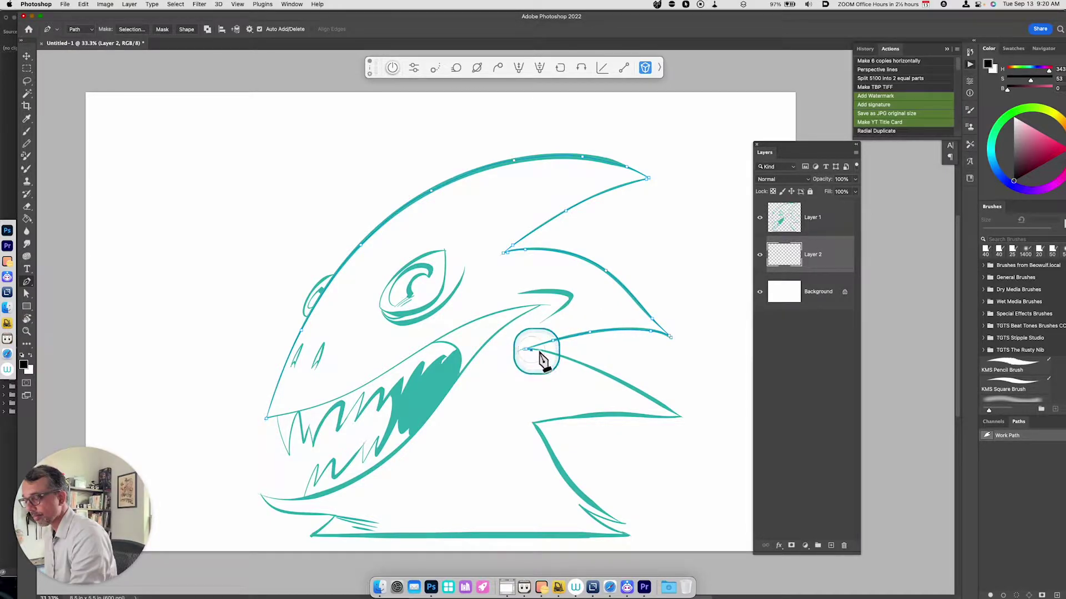
click(597, 369)
drag(597, 369, 612, 377)
click(658, 403)
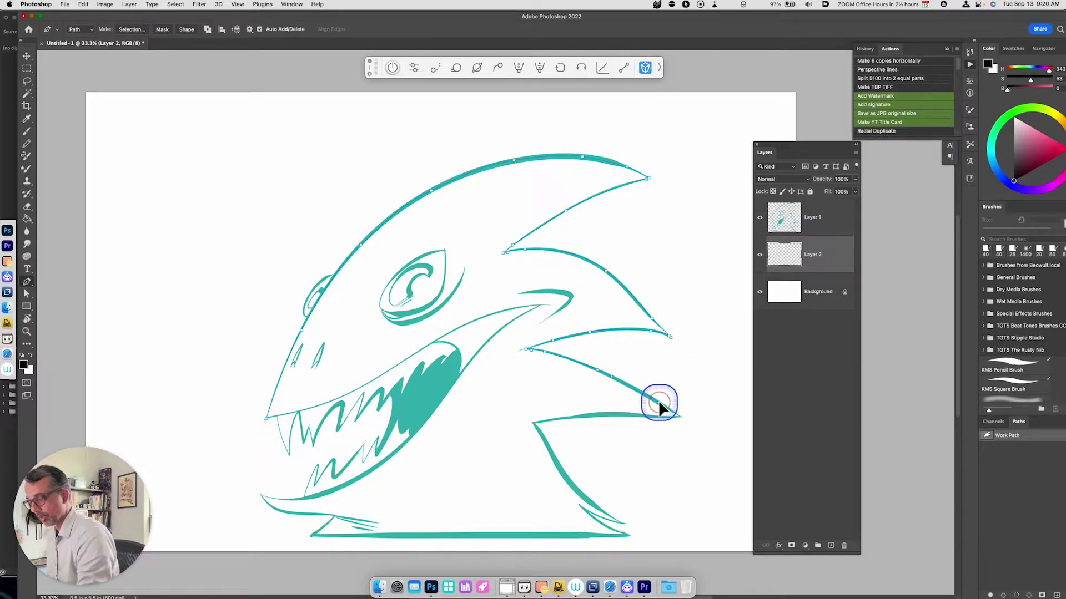
click(672, 410)
click(680, 416)
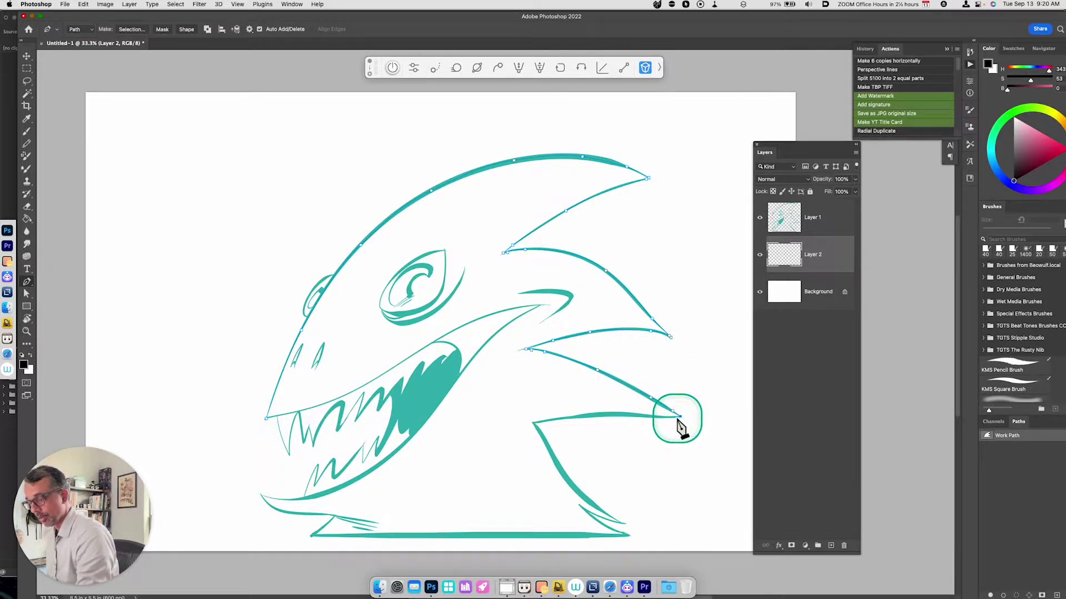
Continue the path along the third spike's underside and down the back of the neck towards the base.
drag(627, 416, 607, 423)
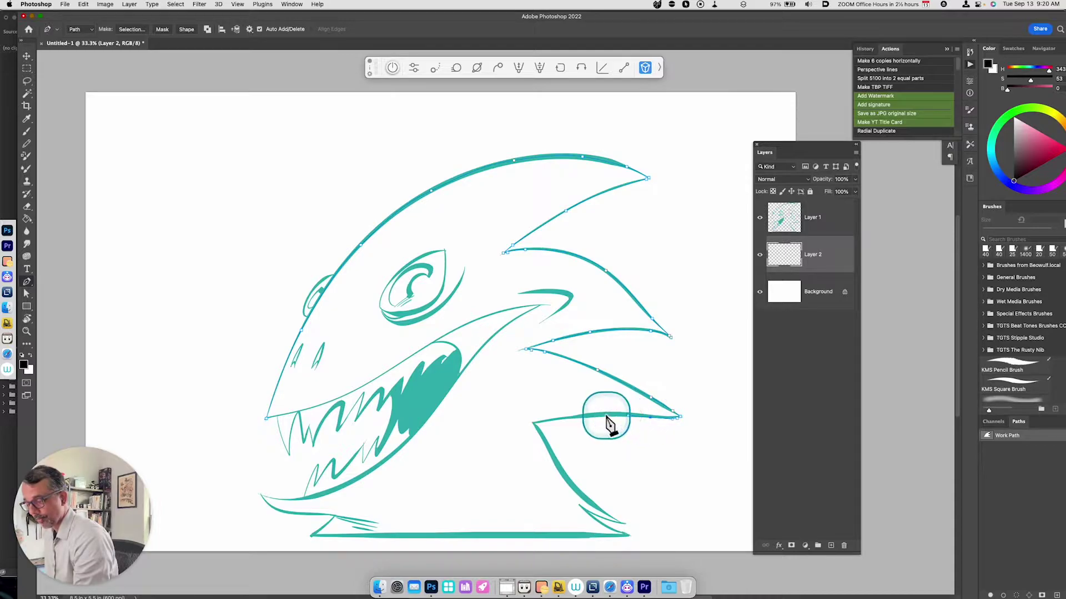
click(534, 422)
click(534, 424)
drag(548, 449, 558, 463)
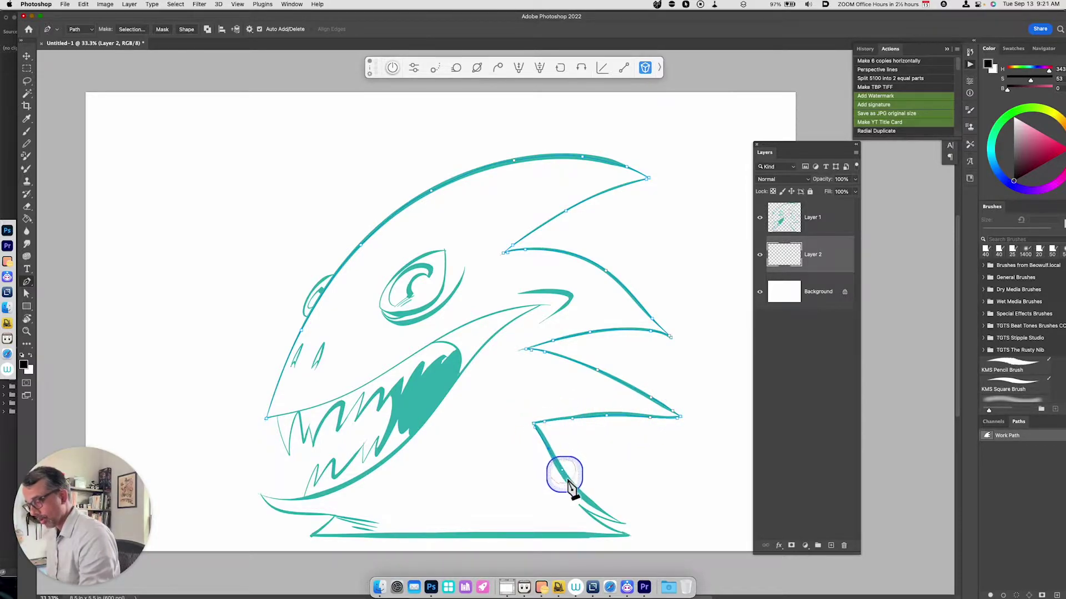
drag(583, 498, 604, 533)
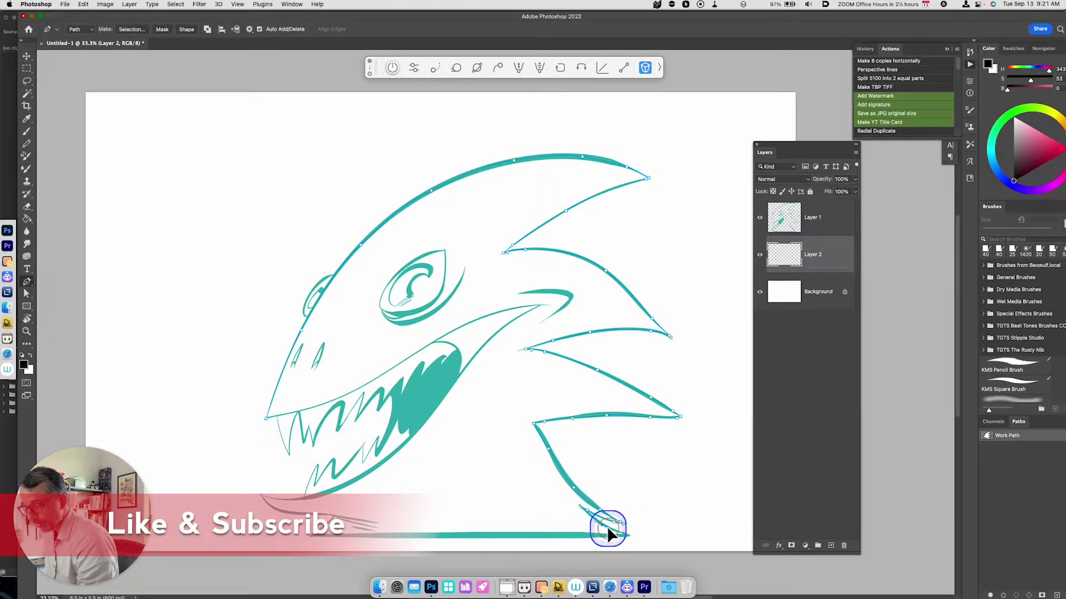
Undo the last anchor point and retrace the split tip at the neck's rear base out to the baseline's corner.
key(super+z)
click(589, 515)
drag(585, 511, 614, 530)
click(629, 536)
drag(519, 537, 518, 538)
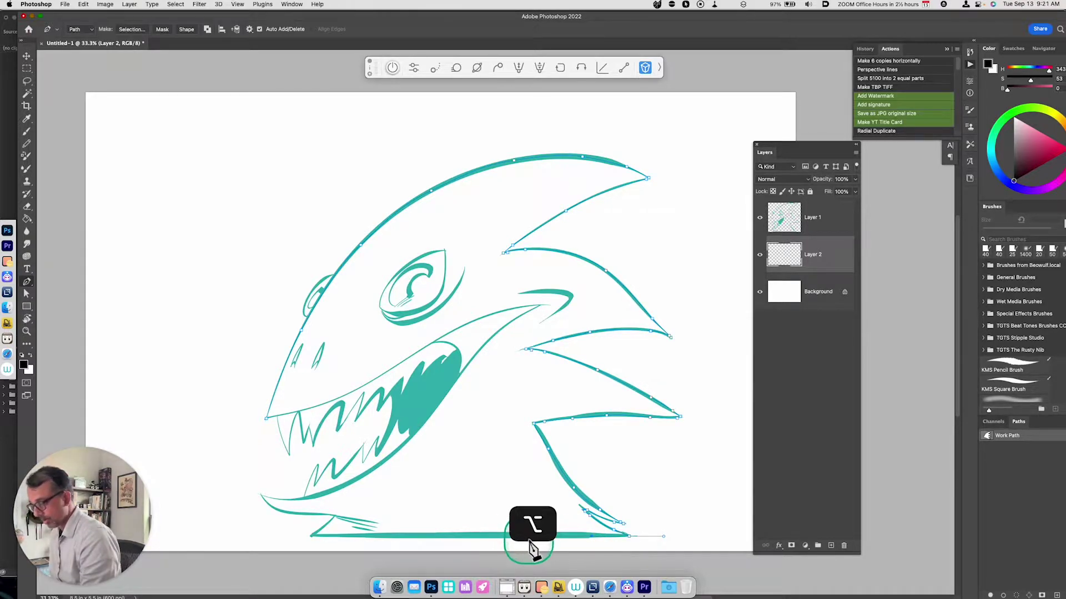
Trace the baseline and the underside of the chin to the lower jaw's tip, undoing misplaced points.
drag(455, 536, 333, 519)
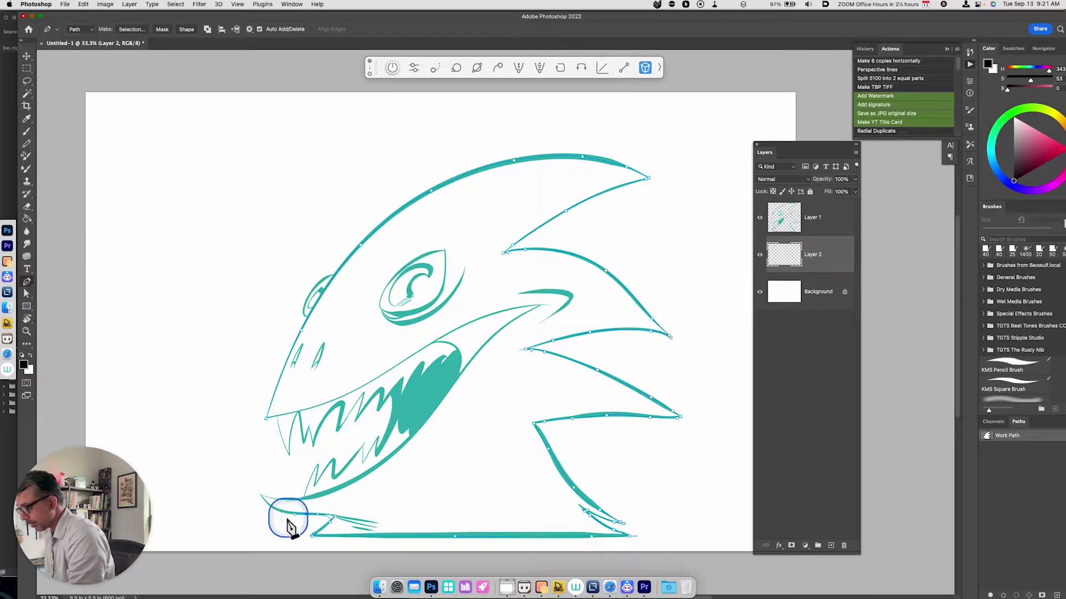
key(super+z)
drag(328, 521, 315, 498)
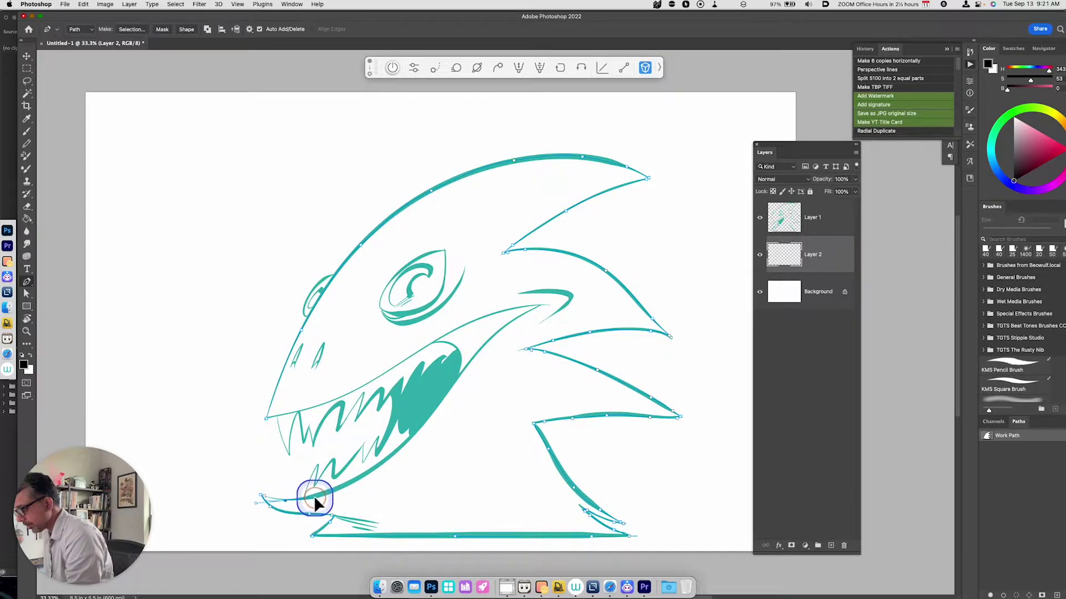
key(super+z)
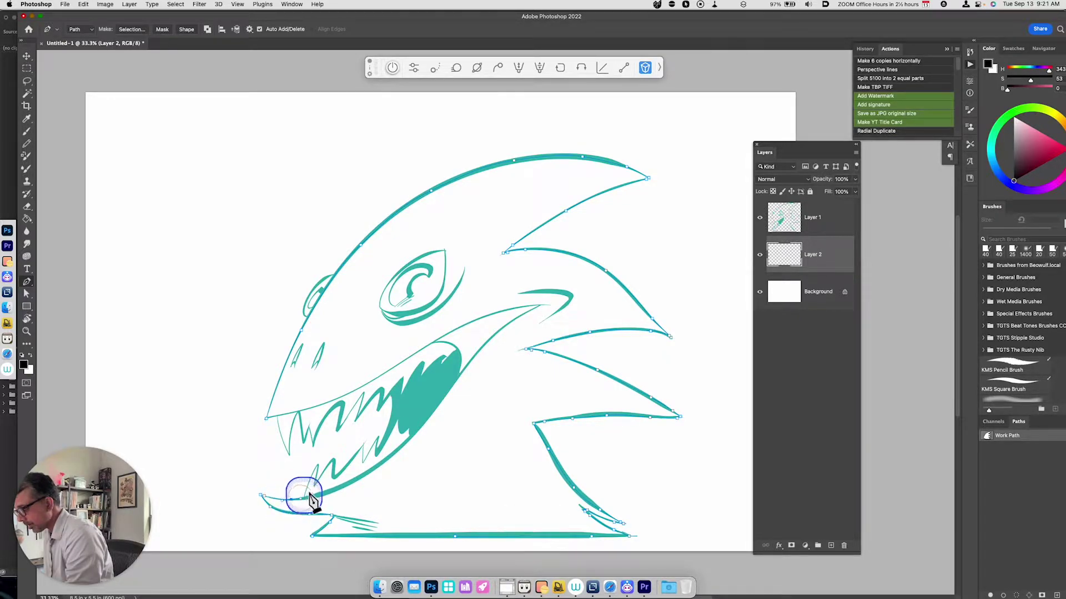
Trace the lower jaw's upper edge to the mouth corner and the upper jaw back to the snout, closing the path.
drag(334, 491, 432, 343)
click(515, 308)
click(504, 310)
drag(358, 388, 272, 414)
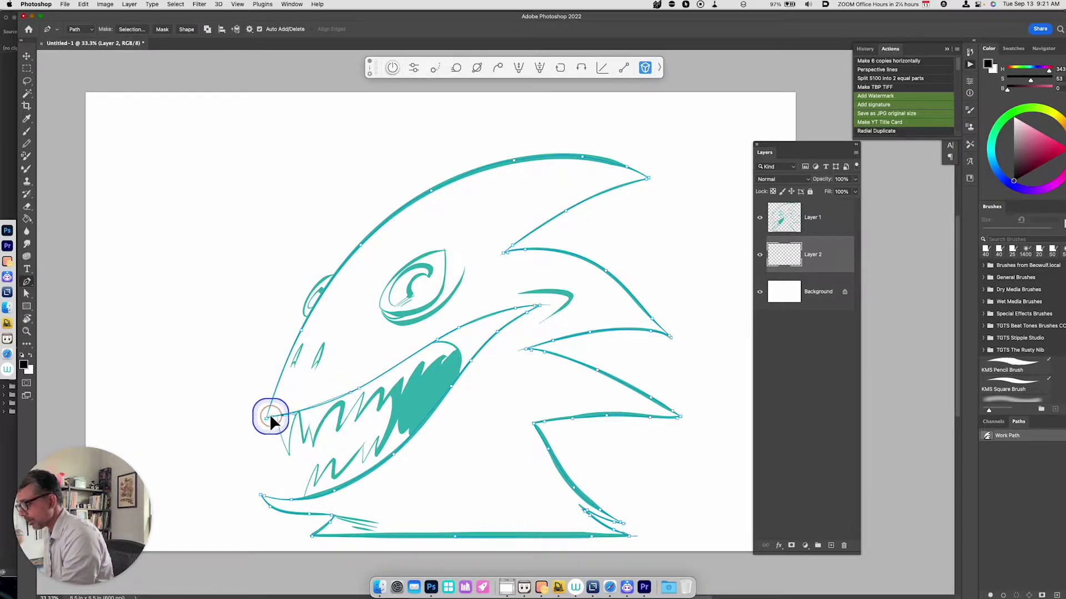
key(super+z)
drag(322, 405, 290, 414)
click(266, 419)
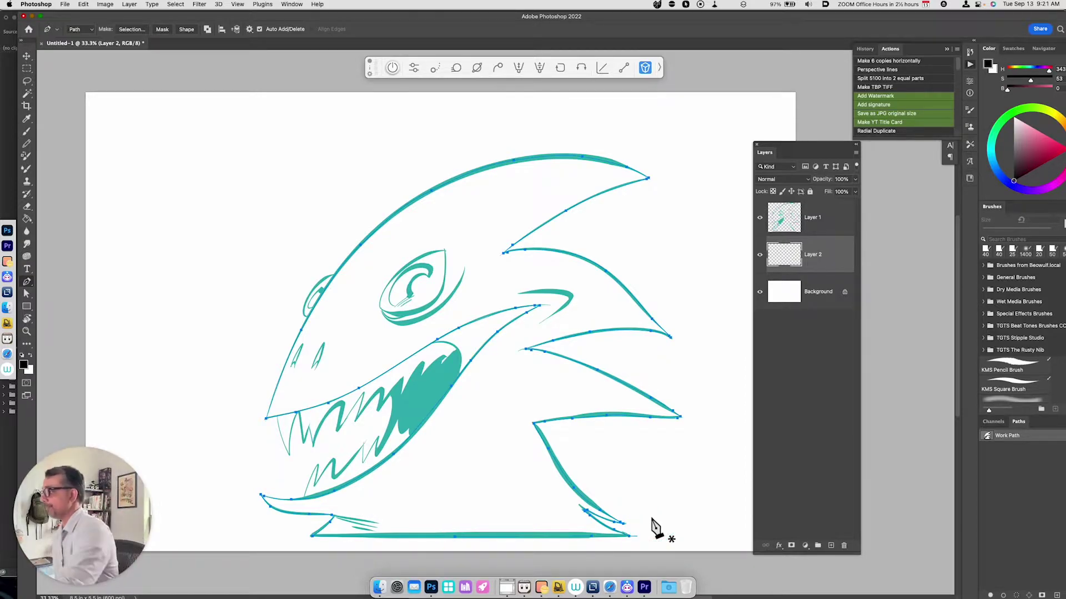
Make a new anti-aliased selection from the path with a 0-pixel feather and fill it with black on Layer 2.
click(131, 31)
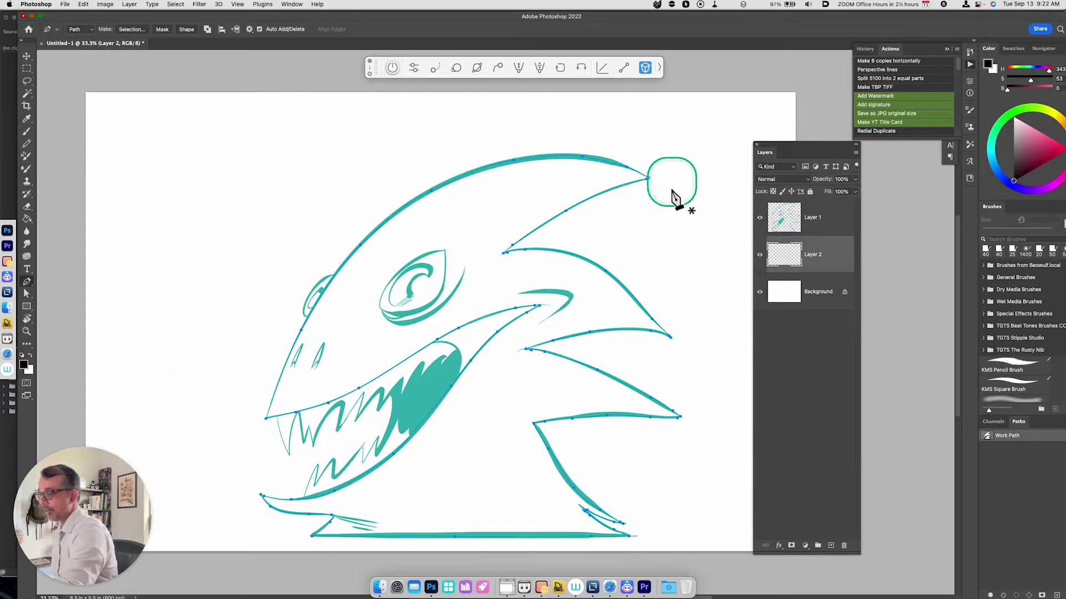
click(132, 30)
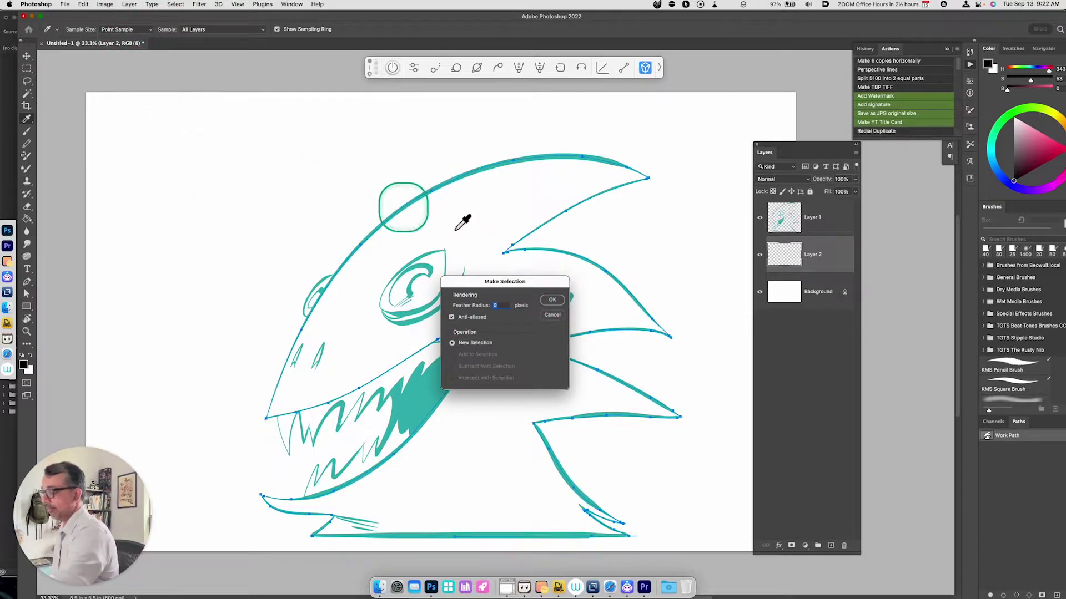
click(555, 301)
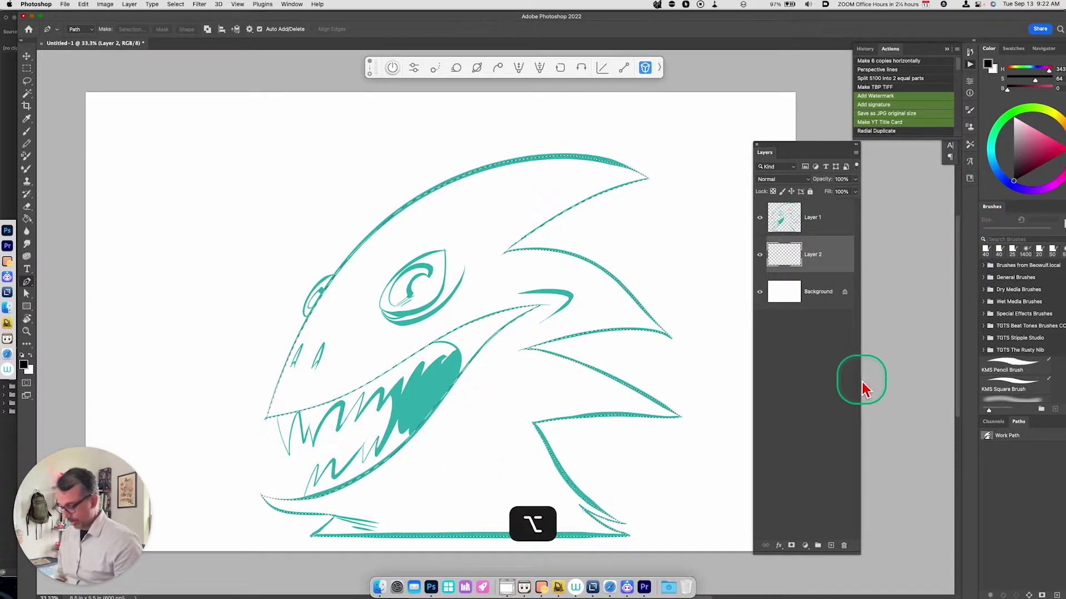
key(alt+BackSpace)
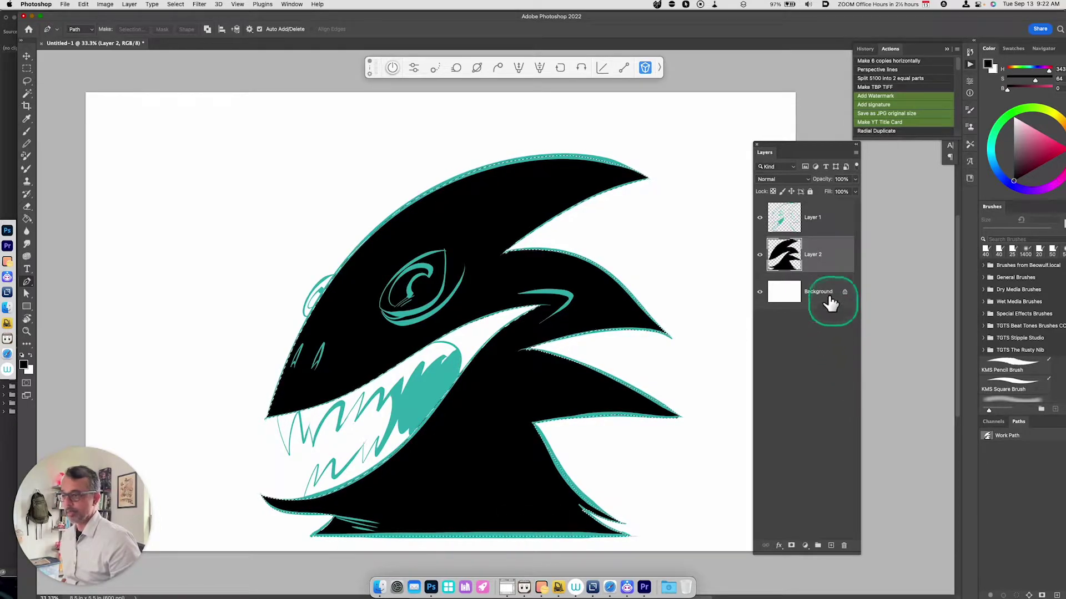
Hide Layer 1 and touch up the notch between the second and third spikes with the 40 px black brush.
click(759, 220)
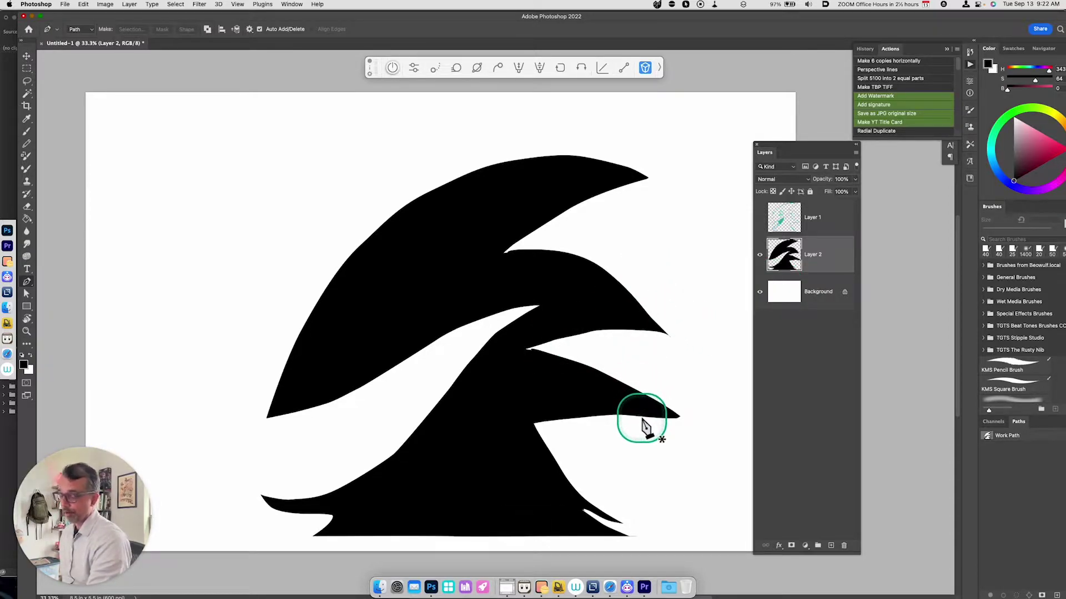
key(b)
drag(527, 350, 543, 352)
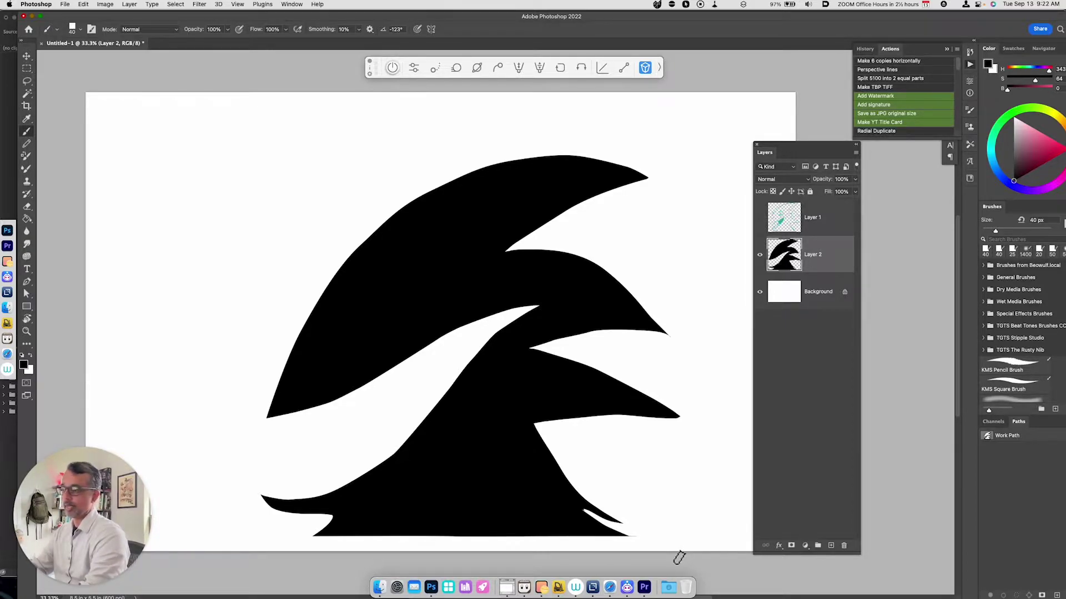
Load the black silhouette on Layer 2 as a selection and contract it by 25 pixels.
super+click(783, 257)
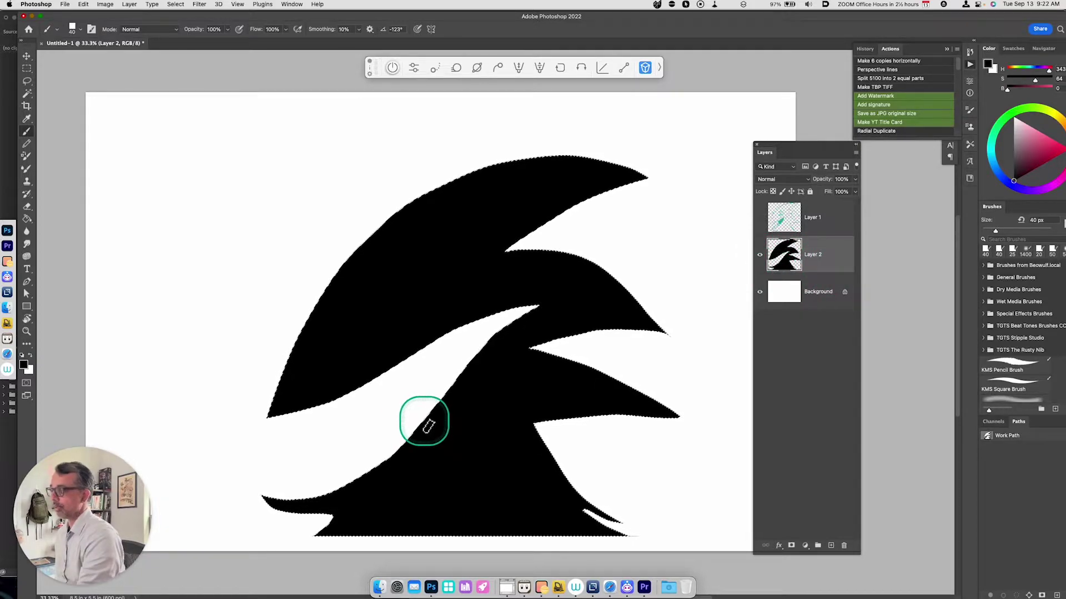
click(176, 5)
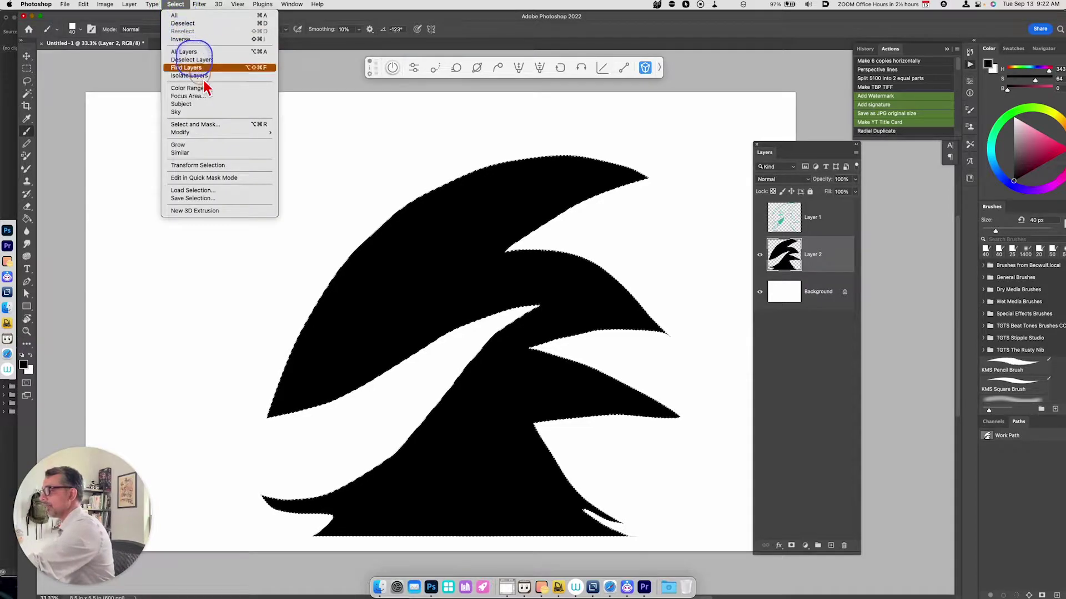
mouse_move(222, 136)
click(336, 156)
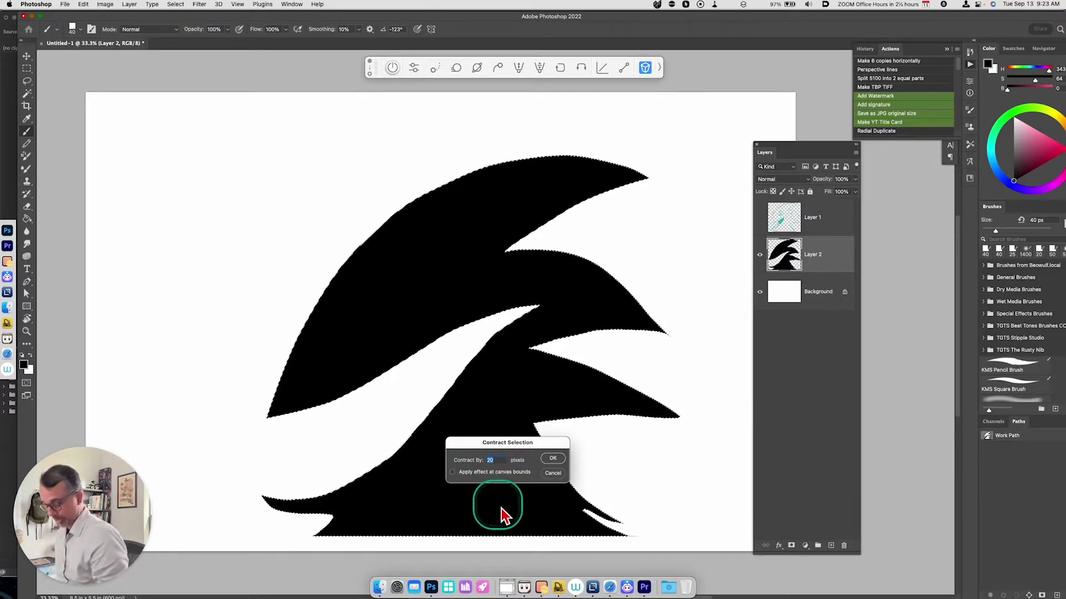
text(25)
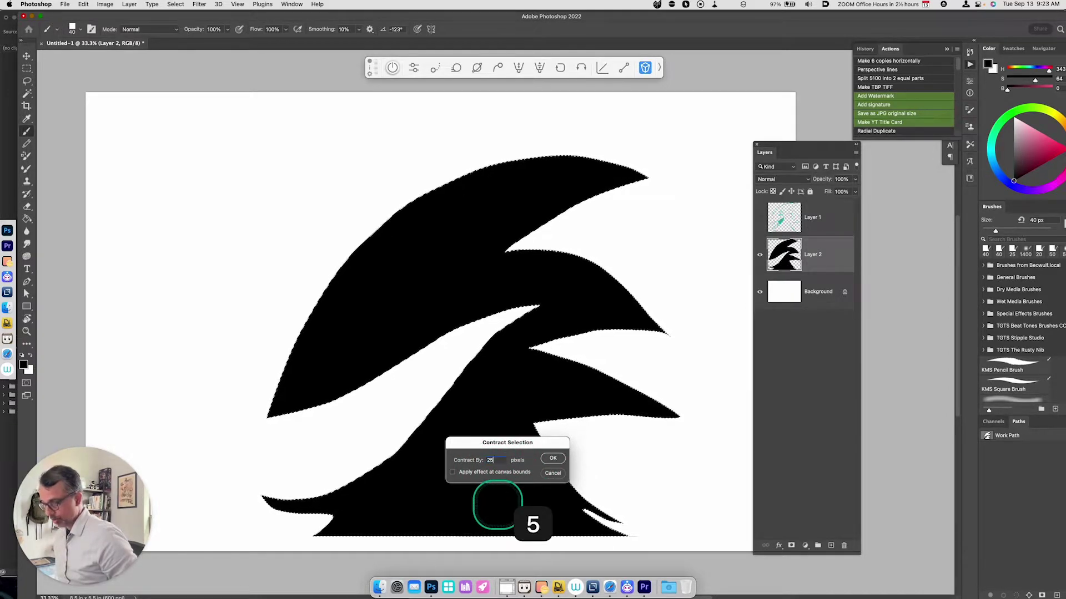
key(Return)
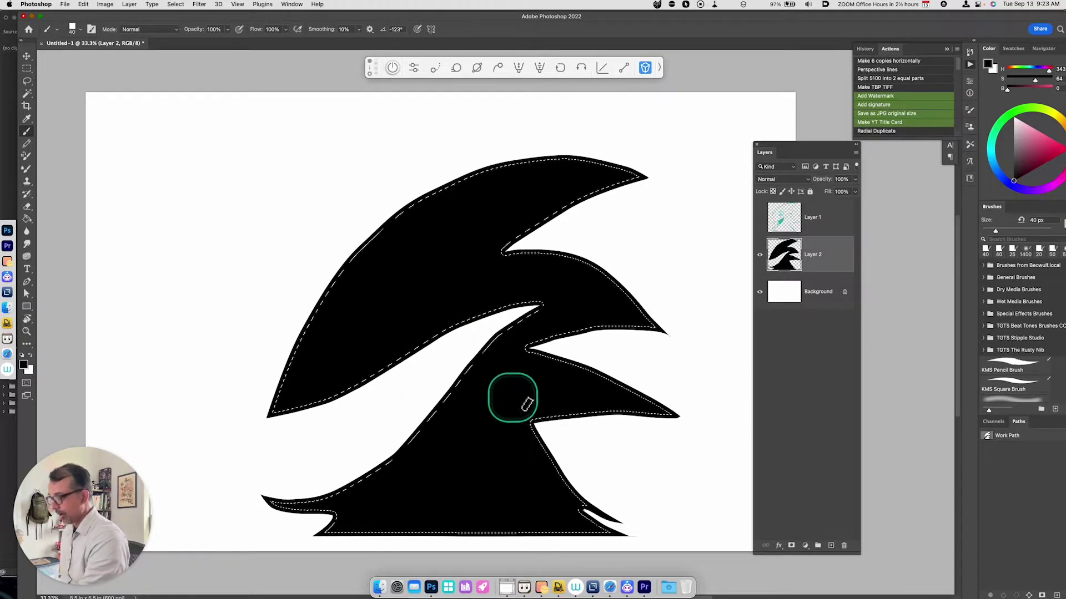
Try moving the contents of the contracted selection sideways with the Move tool, and undo the move.
key(v)
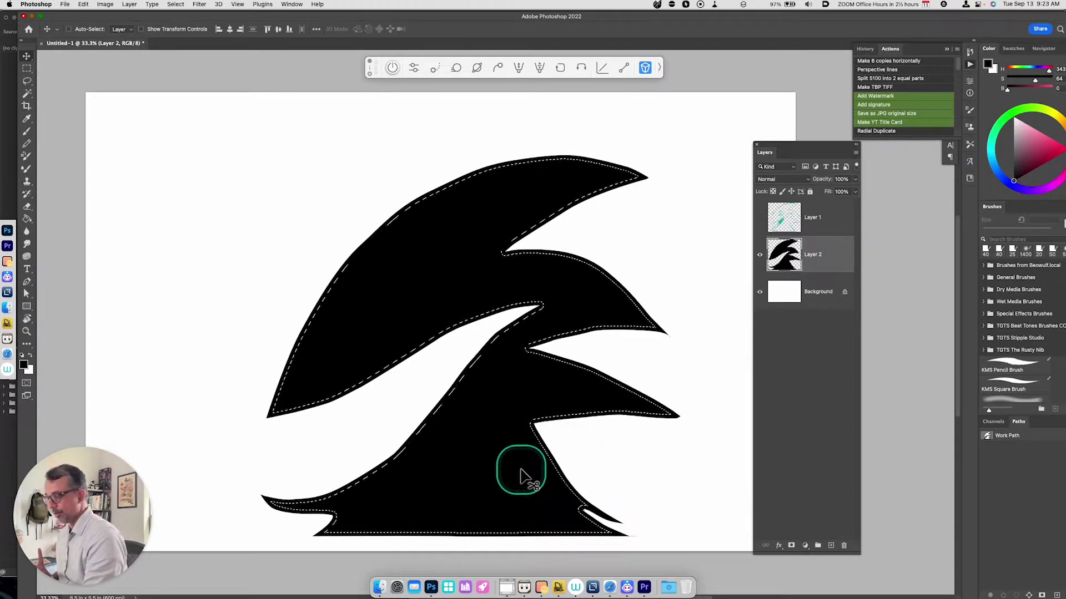
drag(505, 476, 600, 464)
key(super+z)
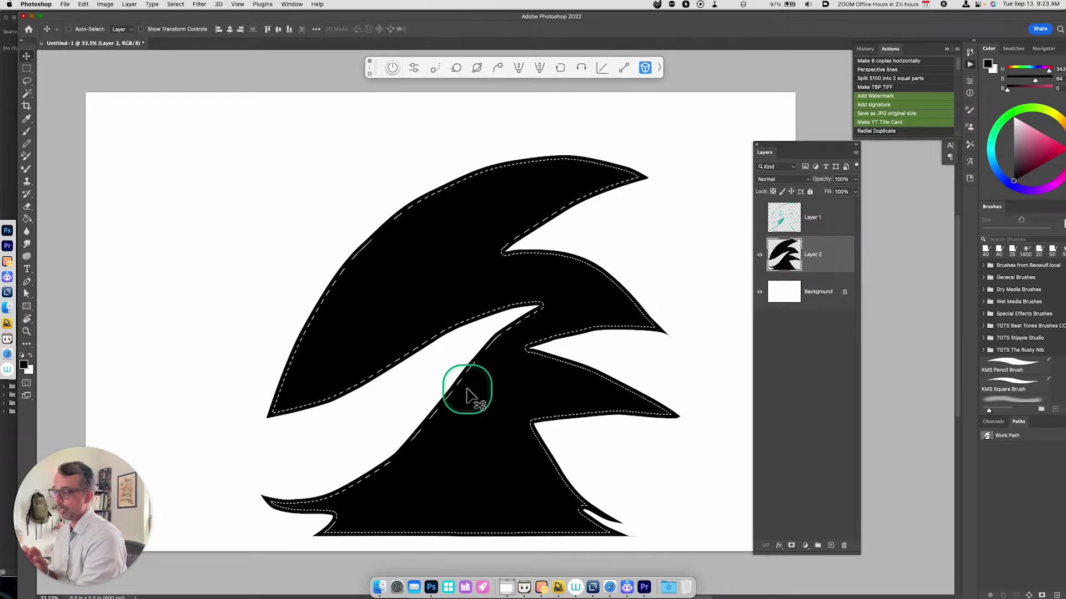
Nudge the contracted selection of the silhouette diagonally down and to the right with the Move tool, about 0.018 in by 0.010 in.
key(alt)
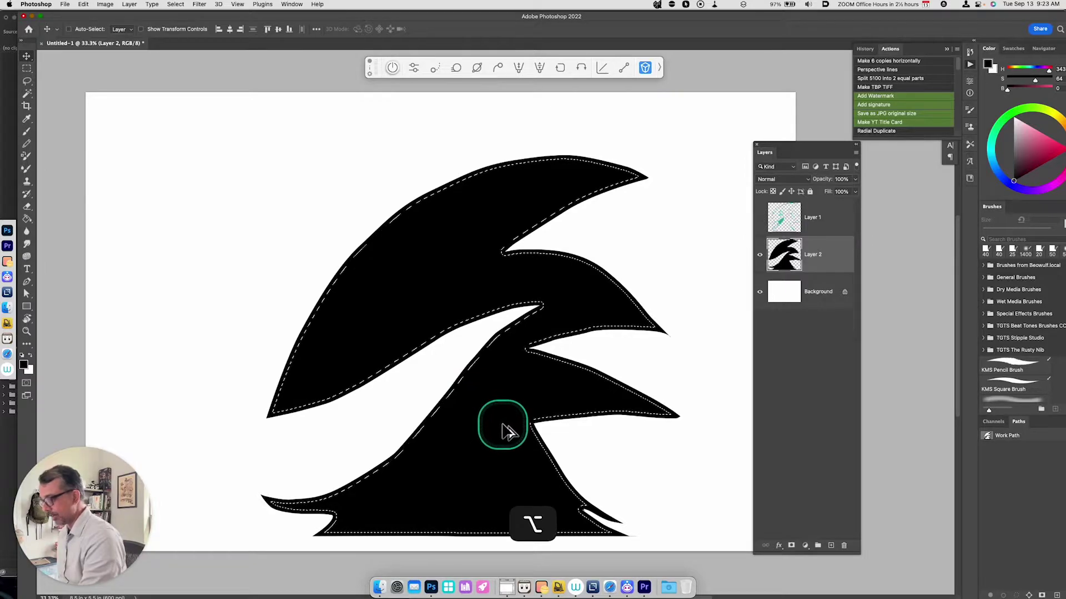
key(alt)
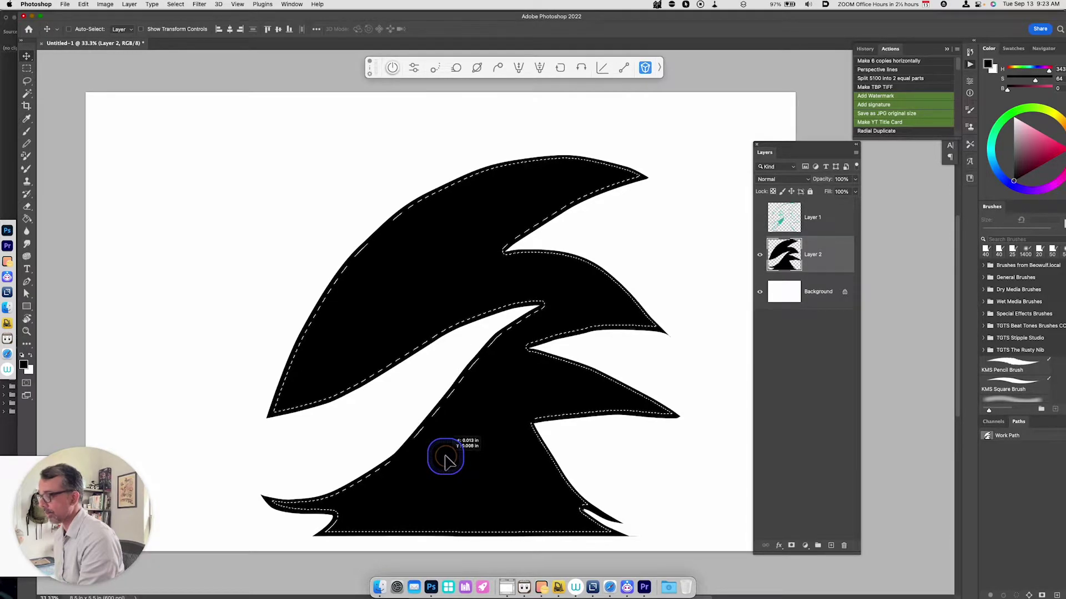
drag(445, 460, 447, 462)
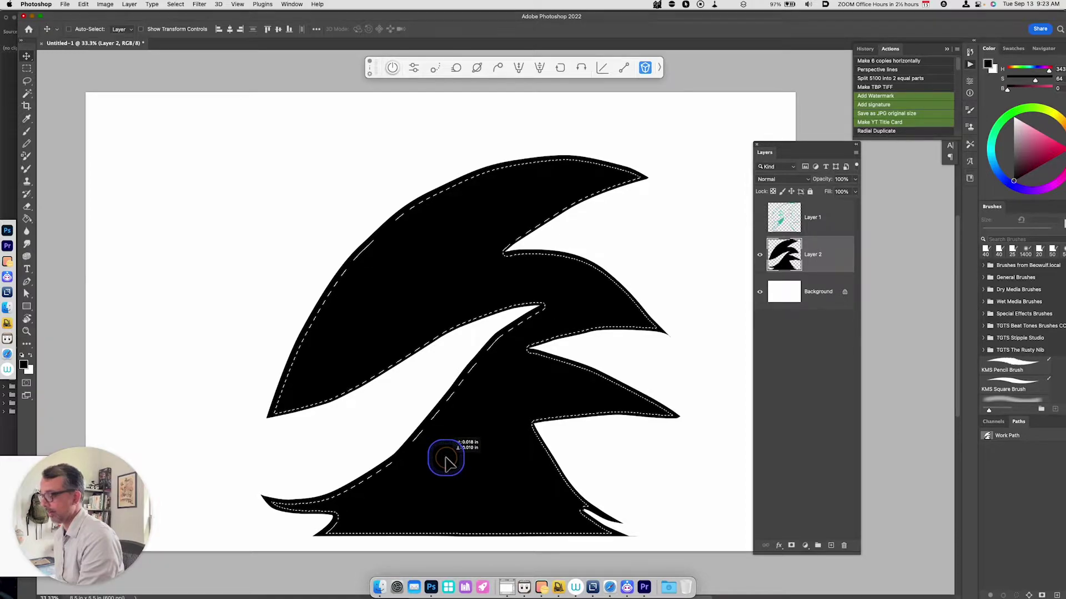
drag(446, 458, 447, 461)
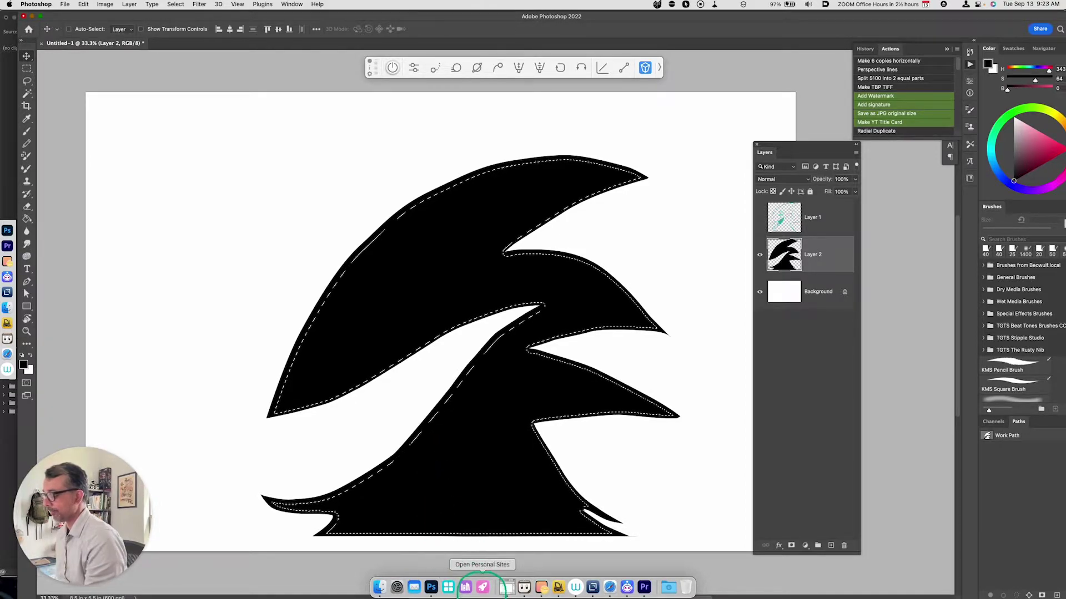
Cut the selected interior out of the black silhouette on Layer 2 so only a variable-width outline is left.
key(super)
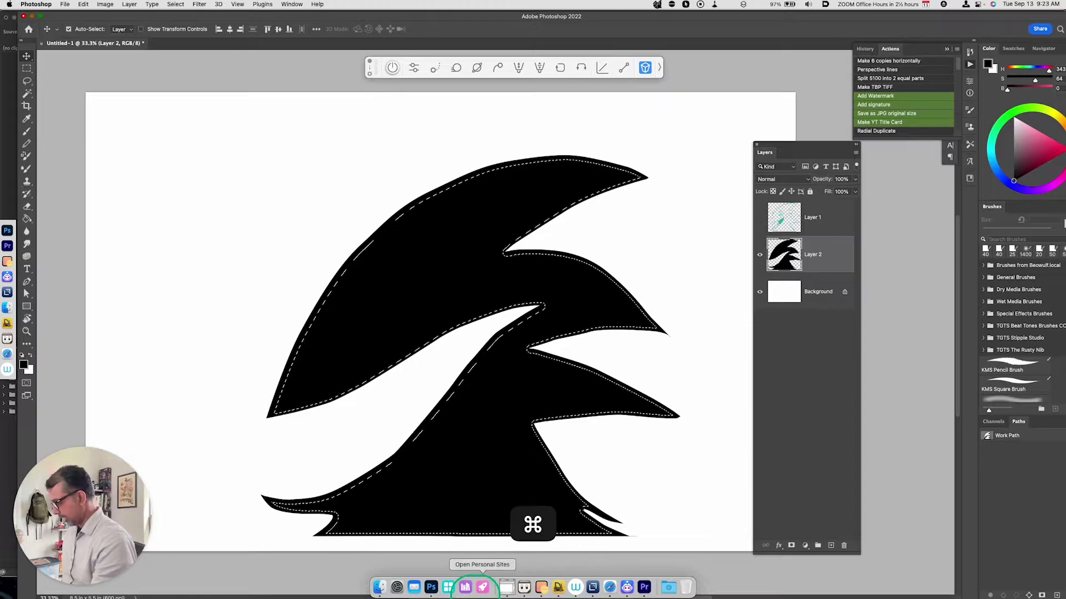
key(super+x)
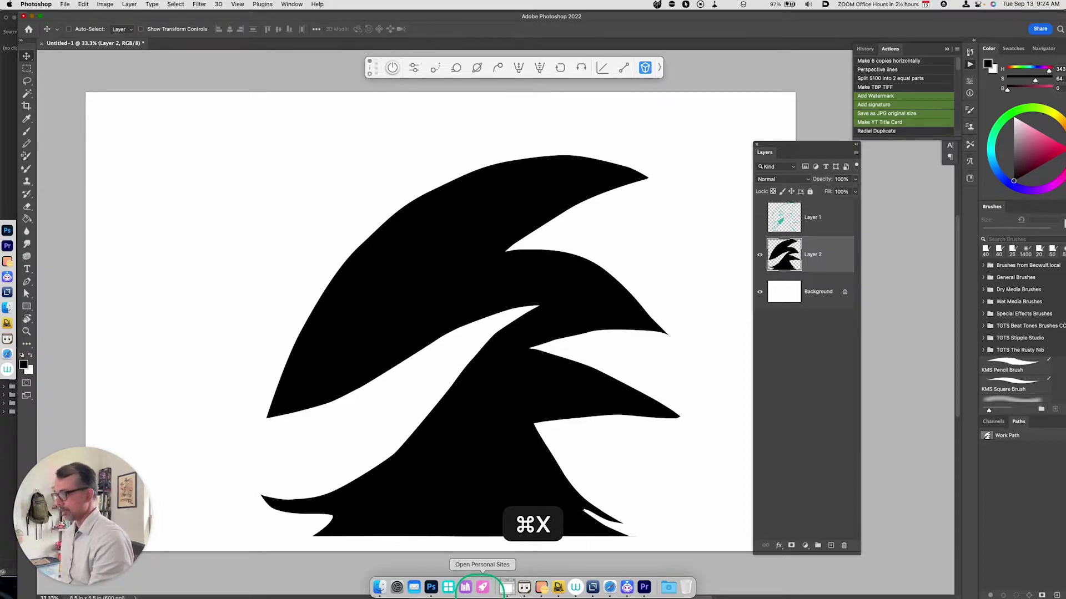
key(super+z)
key(super+x)
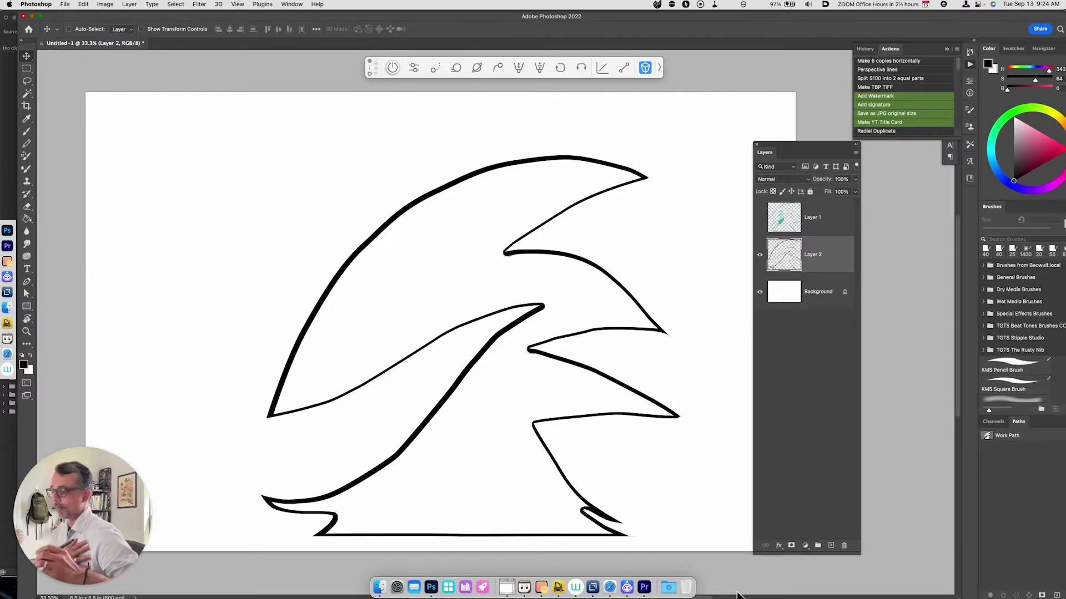
click(760, 291)
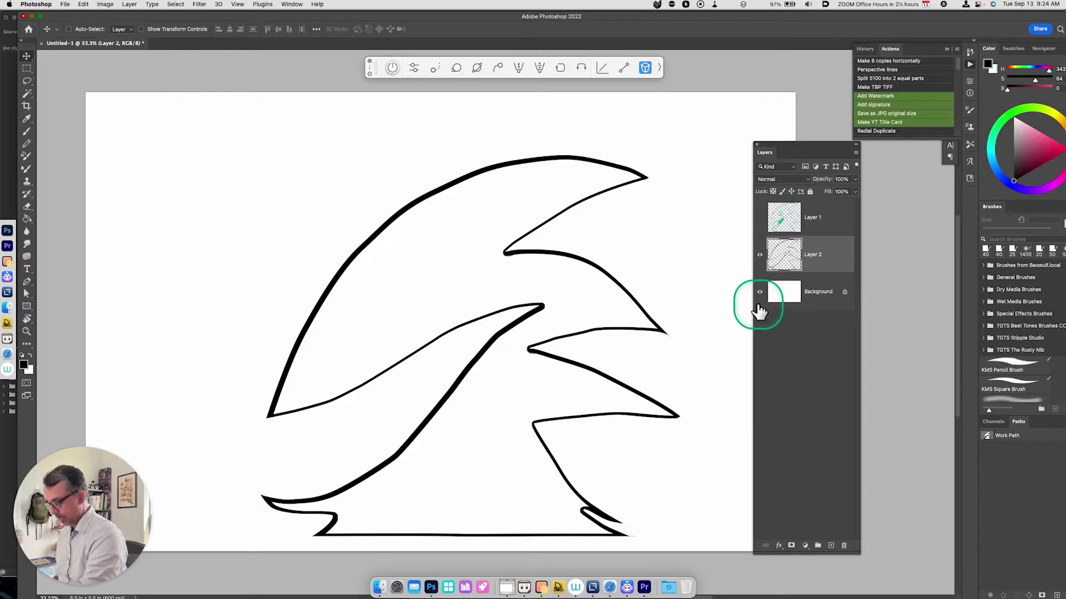
key(l)
key(super+x)
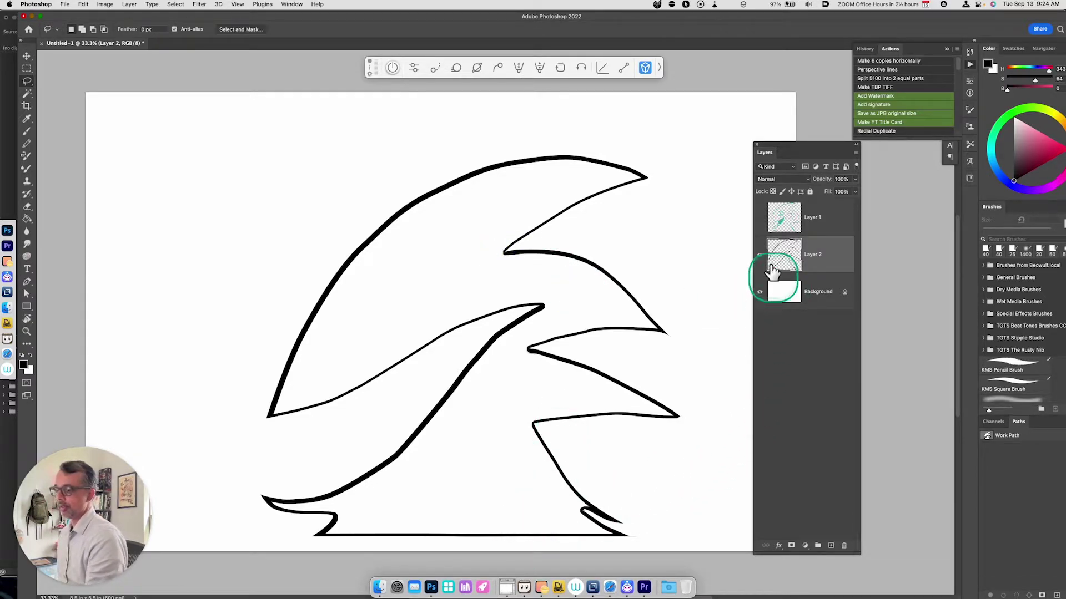
Show Layer 1 with the teal sketch and move Layer 2 above it in the layer order.
click(760, 217)
click(788, 225)
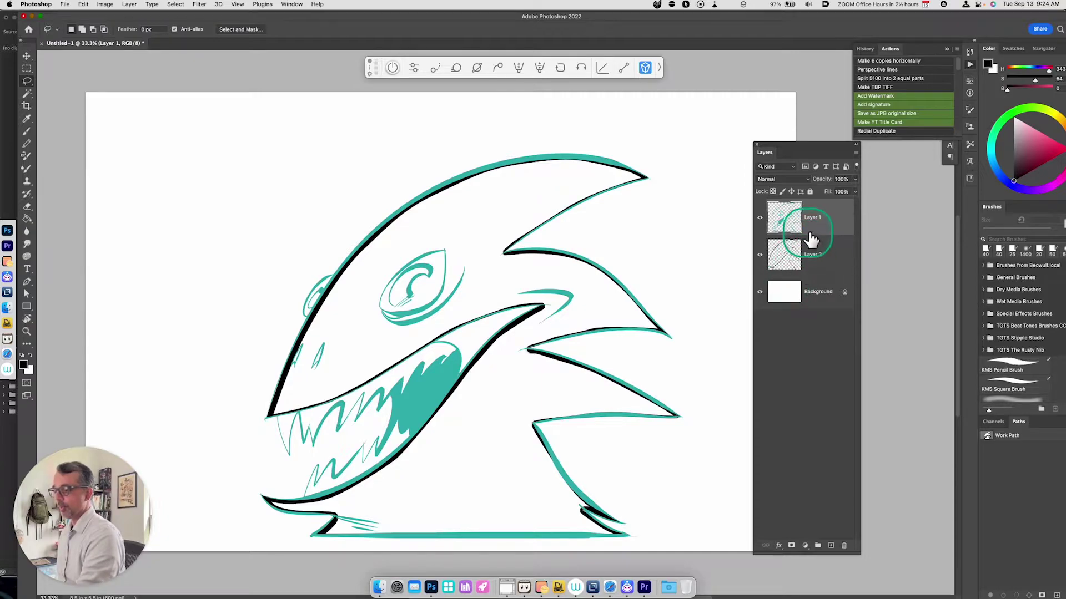
drag(821, 258, 821, 208)
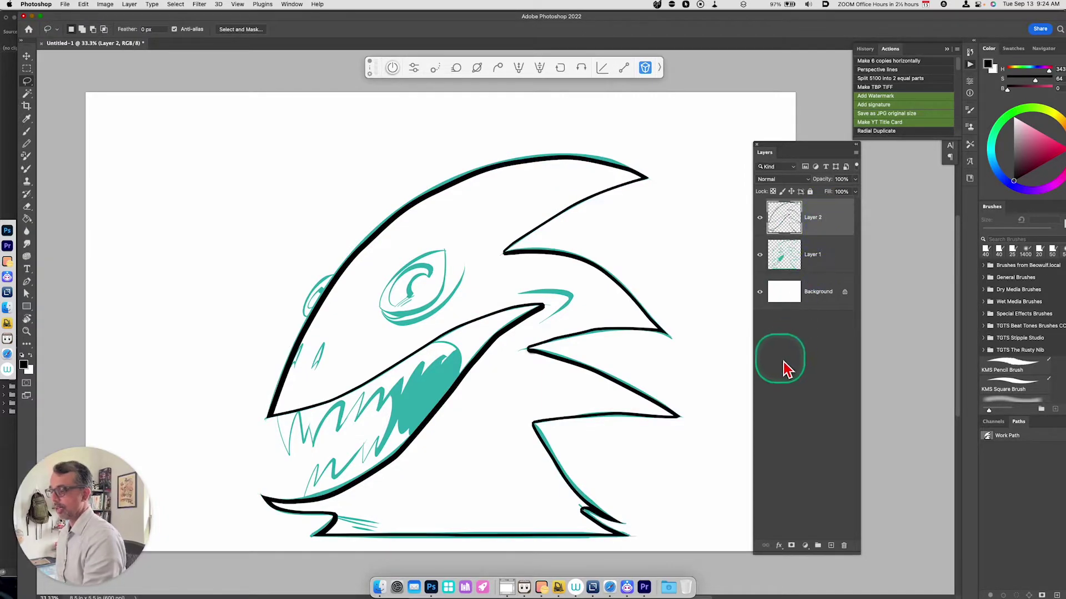
Fade the teal sketch on Layer 1 to 30% opacity.
click(802, 260)
key(v)
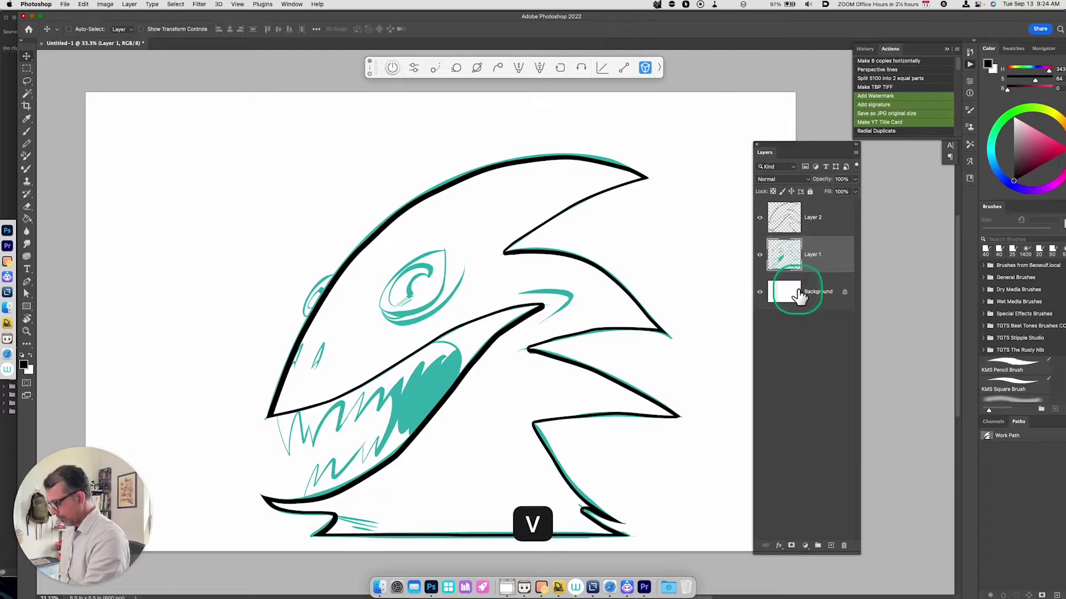
key(3)
Ink the near eye and the far eye over the sketch on Layer 2 with the black 40 px brush.
click(809, 222)
key(b)
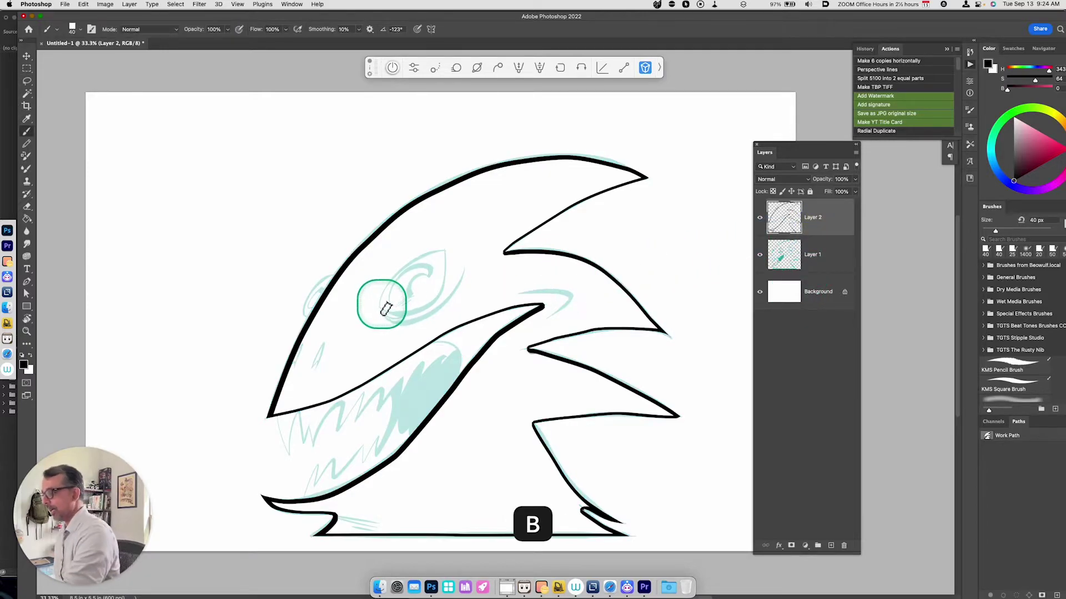
mouse_move(383, 310)
mouse_down()
mouse_move(442, 245)
mouse_move(430, 278)
mouse_move(381, 308)
mouse_move(435, 271)
mouse_move(397, 297)
mouse_move(411, 302)
mouse_up()
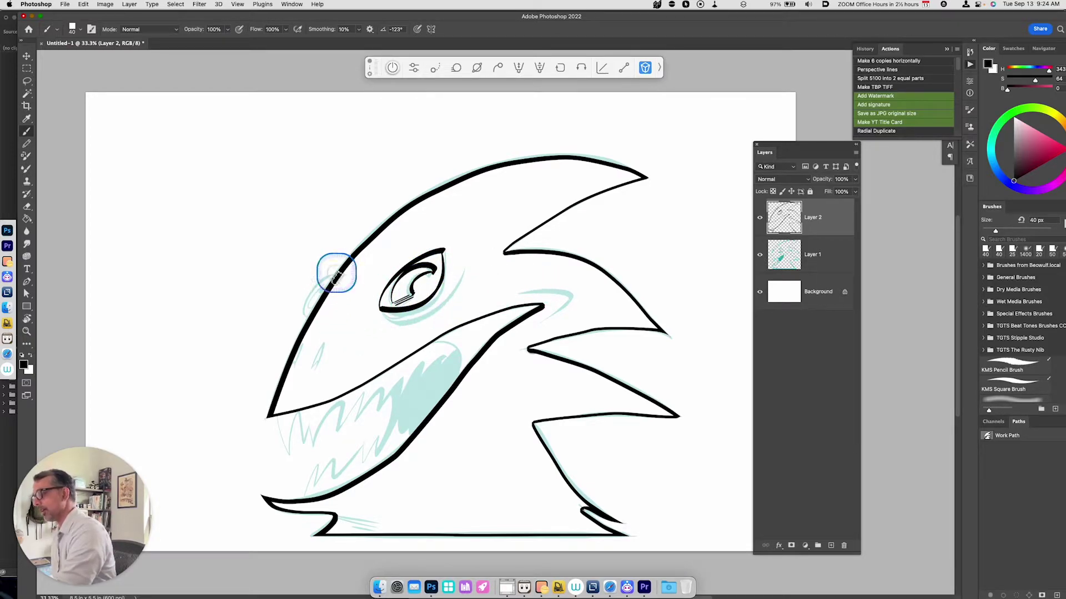
drag(310, 309, 325, 292)
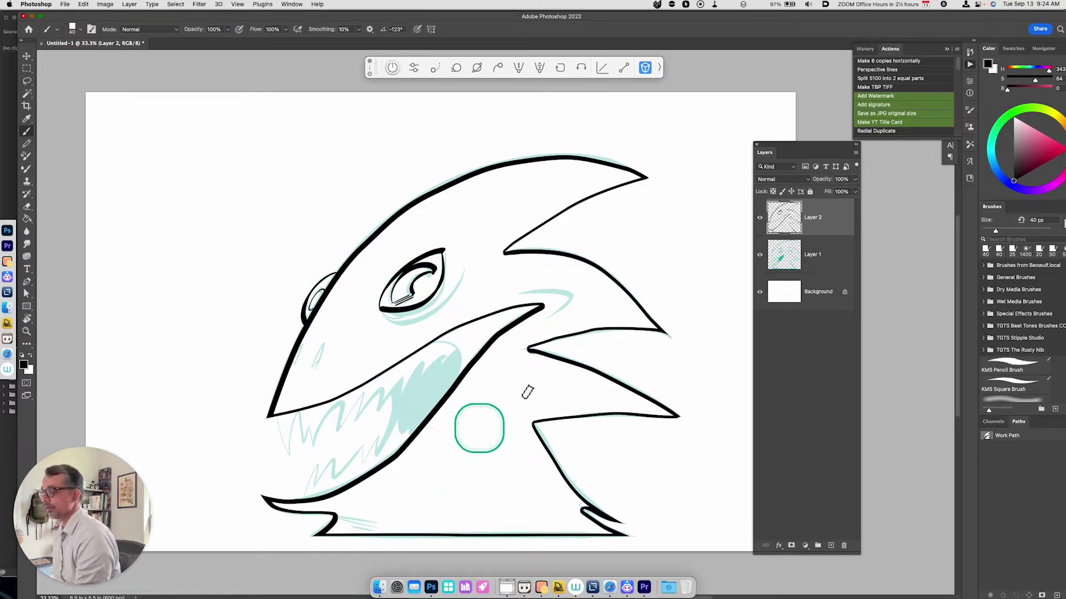
Ink the crease at the mouth corner, the curve inside the mouth, both nostrils and the fold under the near eye.
drag(535, 294, 540, 318)
mouse_move(440, 347)
mouse_down()
mouse_move(457, 391)
mouse_move(466, 364)
mouse_up()
key(cmd+z)
mouse_move(316, 366)
mouse_down()
mouse_move(321, 345)
mouse_move(297, 366)
mouse_up()
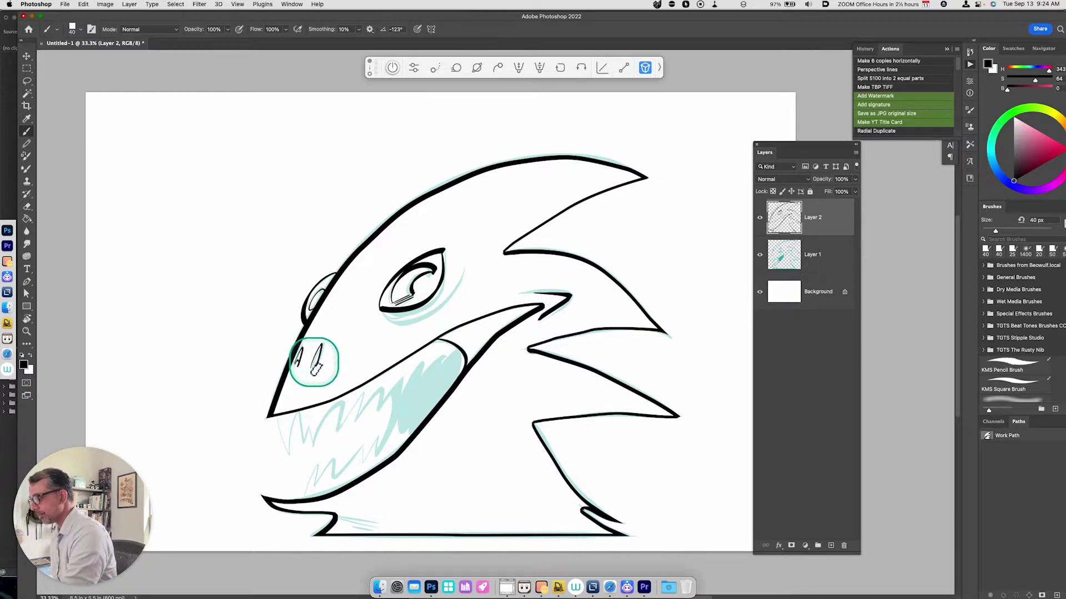
mouse_move(383, 313)
mouse_down()
mouse_move(458, 268)
mouse_move(448, 300)
mouse_move(468, 272)
mouse_move(387, 316)
mouse_up()
Ink the jagged upper and lower teeth and the edges of the dark mouth interior on Layer 2.
mouse_move(279, 418)
mouse_down()
mouse_move(288, 452)
mouse_move(298, 419)
mouse_move(288, 452)
mouse_move(297, 413)
mouse_move(302, 442)
mouse_move(308, 421)
mouse_move(311, 438)
mouse_move(335, 423)
mouse_move(352, 429)
mouse_move(378, 391)
mouse_move(378, 412)
mouse_move(414, 385)
mouse_move(400, 396)
mouse_move(422, 363)
mouse_move(416, 391)
mouse_move(460, 353)
mouse_up()
key(super+z)
mouse_move(303, 496)
mouse_down()
mouse_move(366, 439)
mouse_move(363, 457)
mouse_move(401, 435)
mouse_up()
drag(393, 395, 381, 440)
key(super+z)
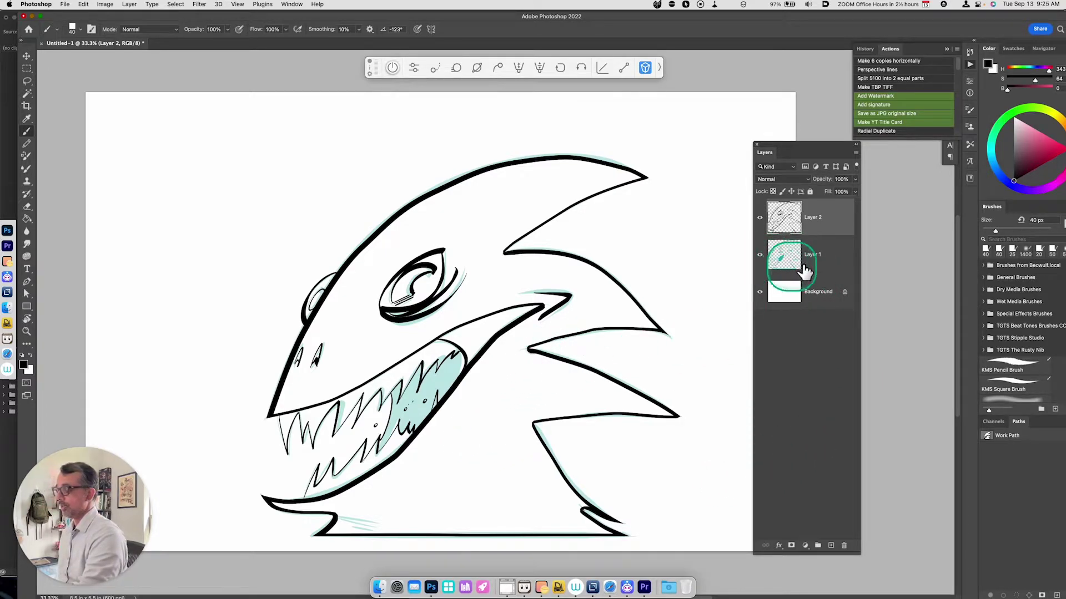
Hide Layer 1 and fill the mouth interior behind the teeth with black on Layer 2 using the Paint Bucket.
click(820, 234)
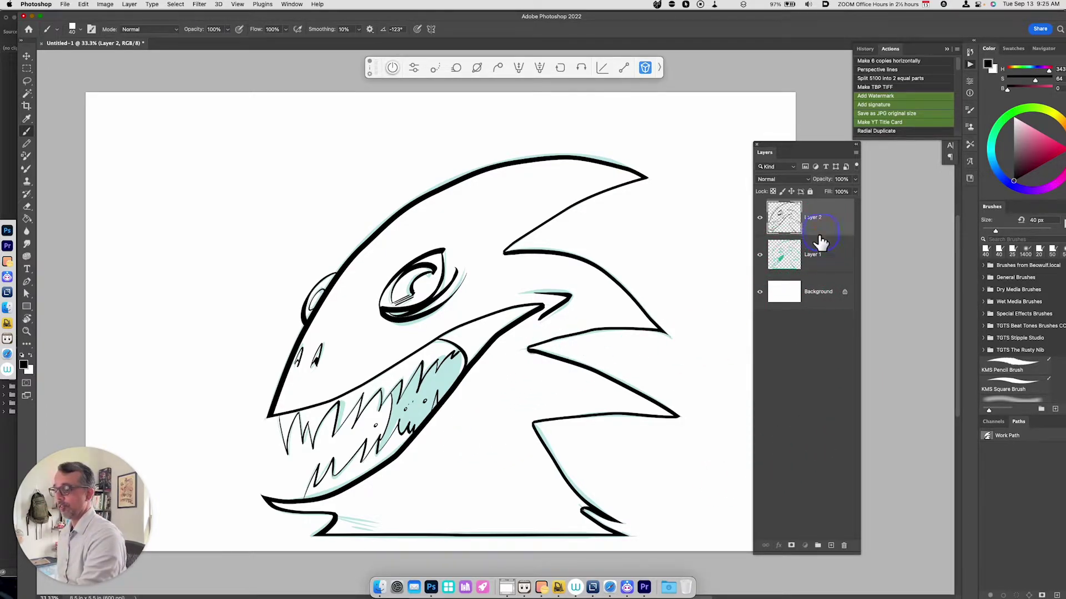
click(760, 254)
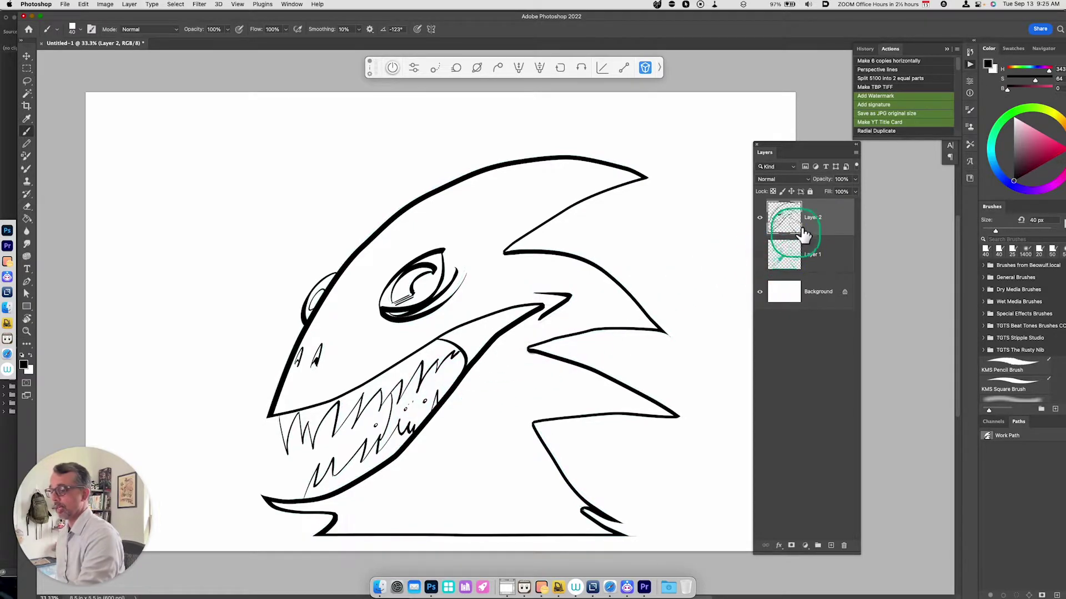
key(g)
click(452, 389)
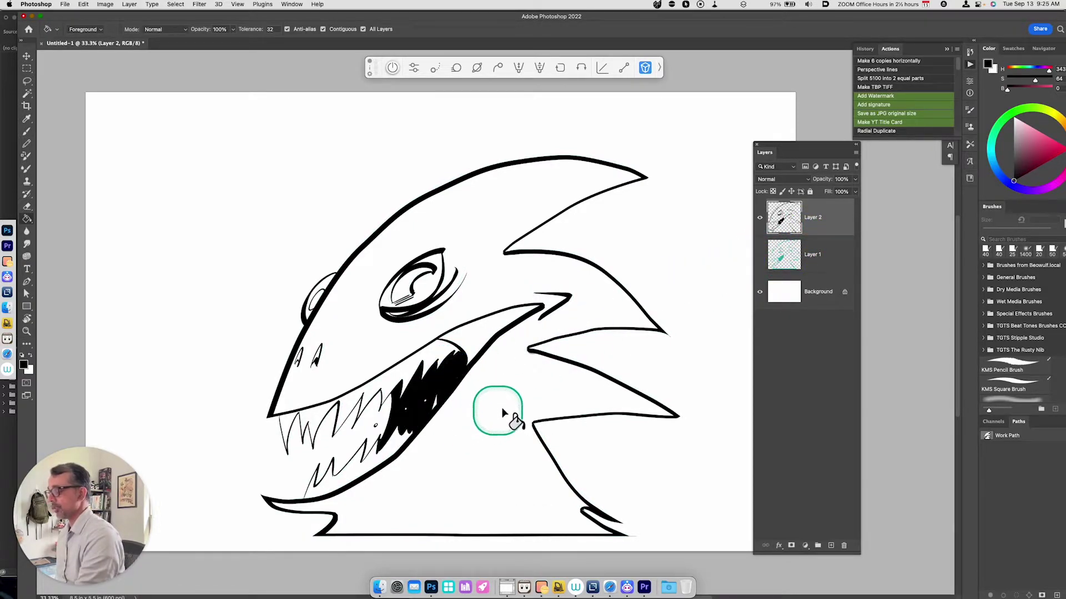
Darken the nostrils and touch up the far eye with the brush, and trim stray ink on Layer 2 with the Lasso.
key(b)
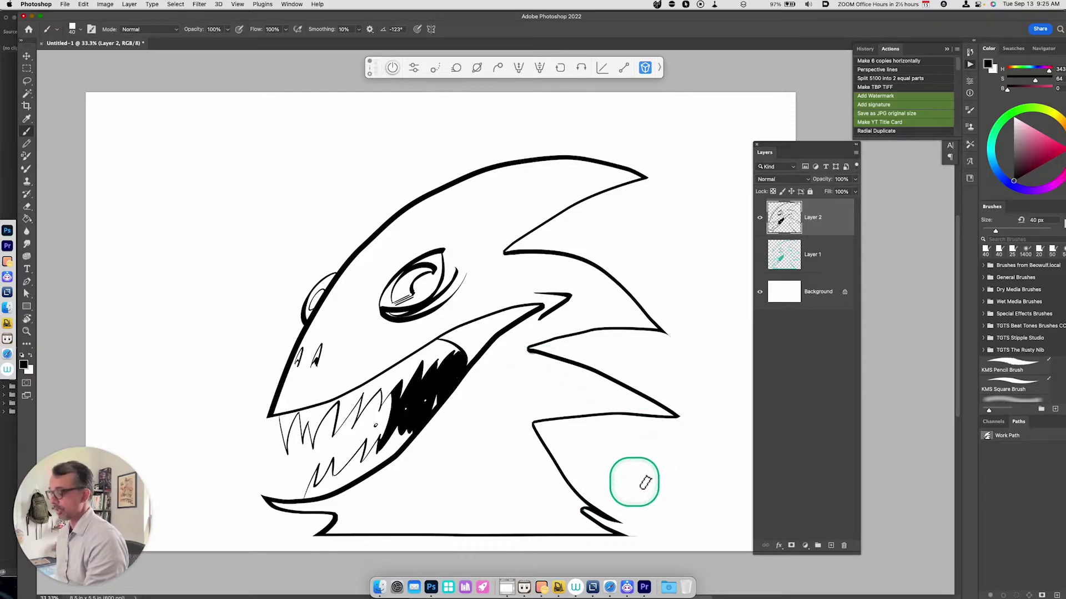
key(b)
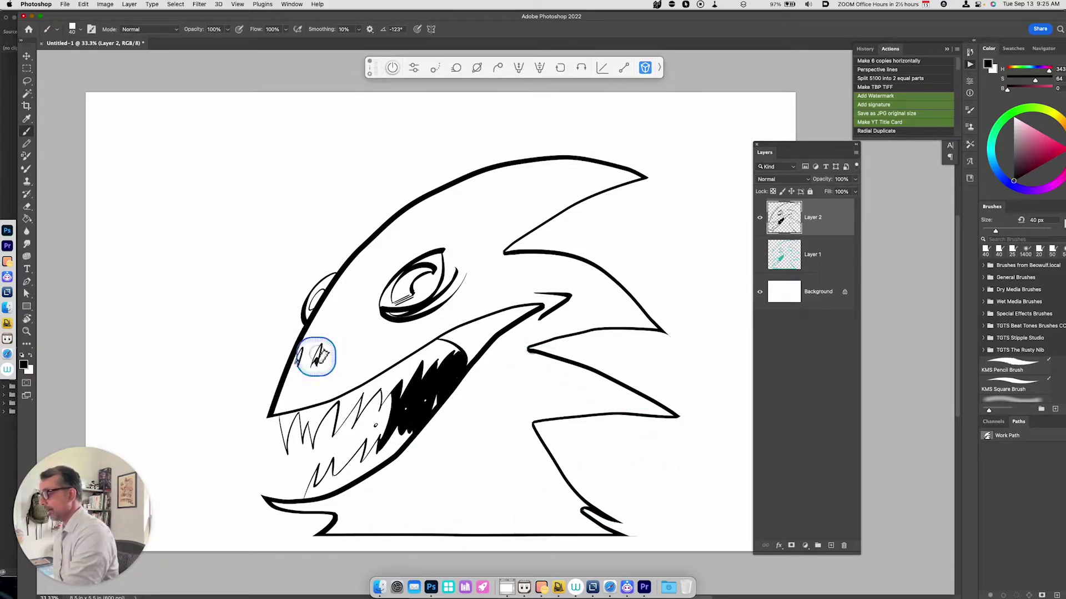
drag(302, 348, 299, 365)
drag(320, 345, 315, 367)
drag(319, 288, 309, 315)
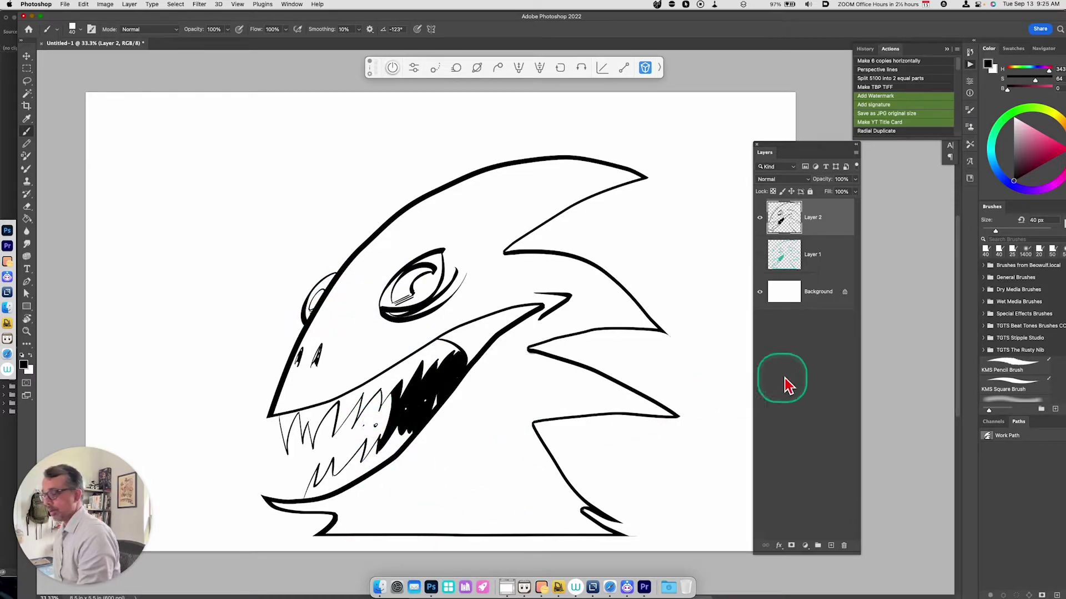
key(l)
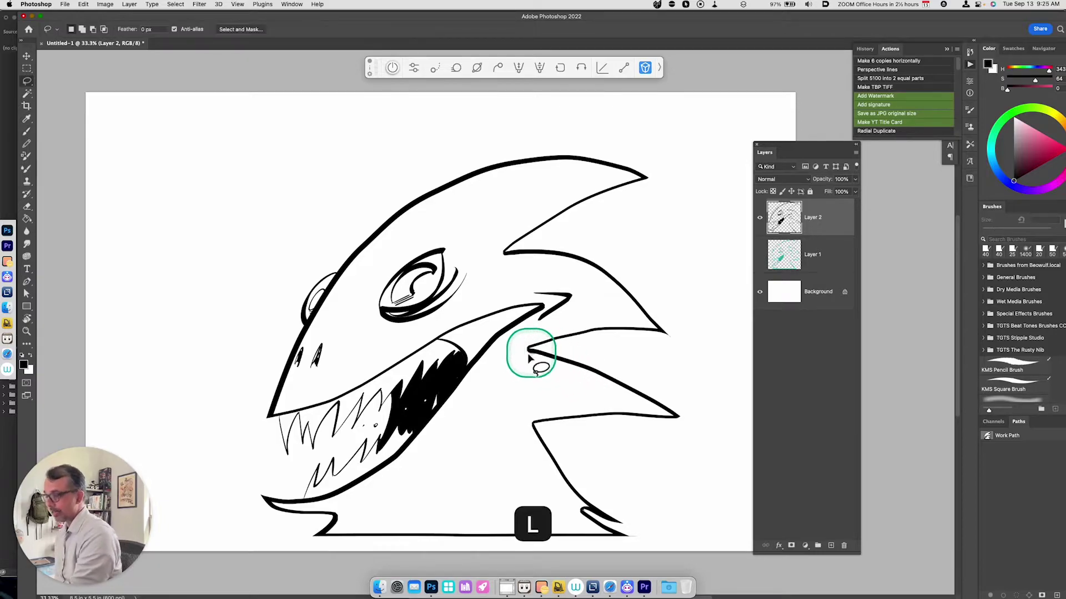
key(super+x)
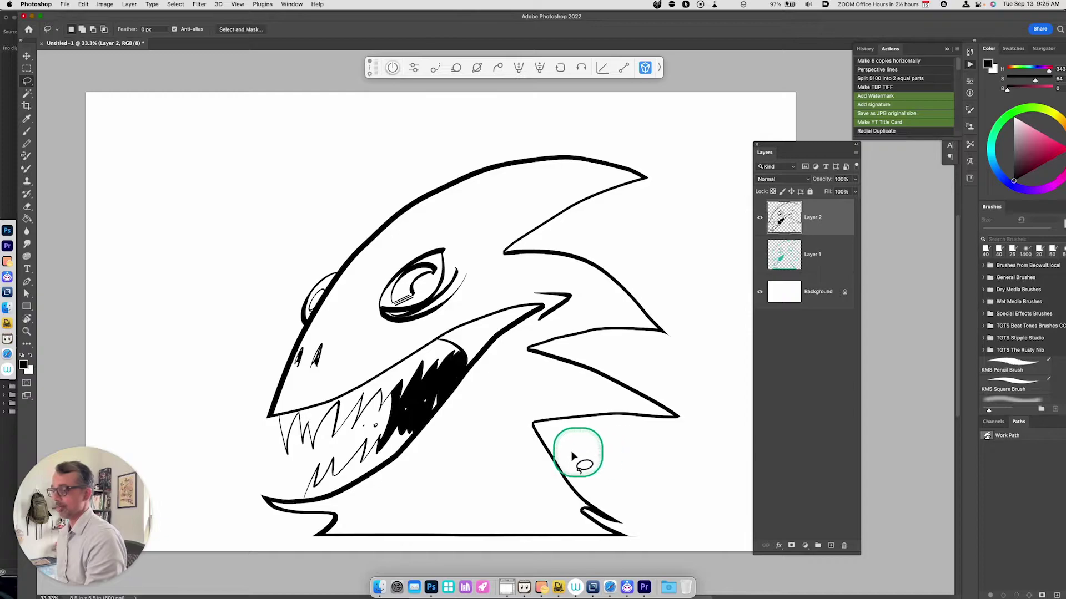
Ink rows of small curved scales across the snout and forehead between the two eyes with the 40 px brush.
key(super+equal)
key(space)
drag(484, 411, 542, 471)
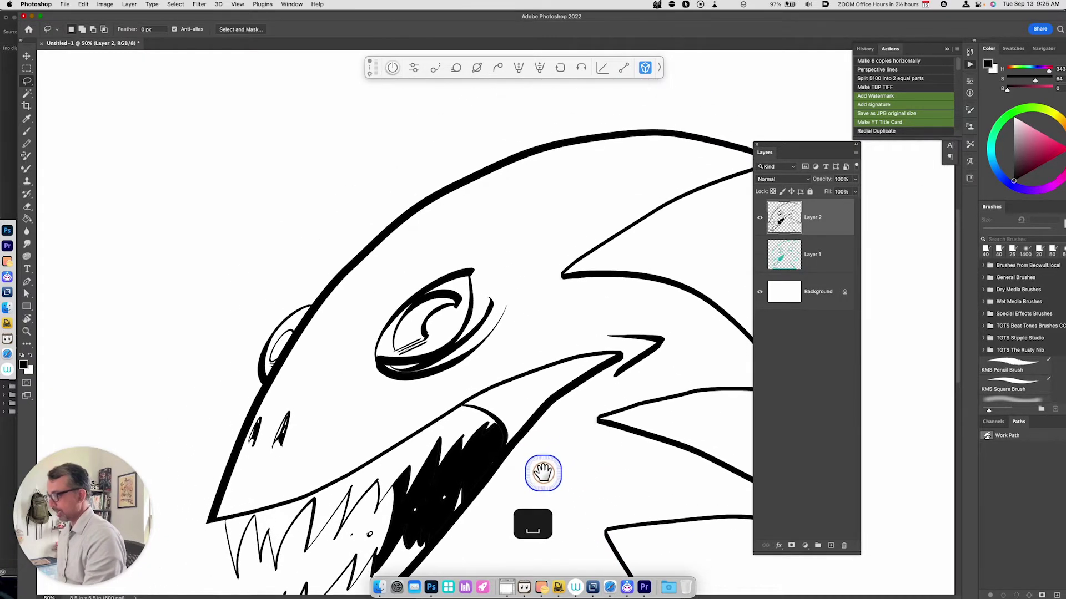
key(b)
mouse_move(319, 349)
mouse_down()
mouse_move(343, 360)
mouse_move(338, 310)
mouse_move(373, 300)
mouse_move(321, 306)
mouse_move(379, 269)
mouse_move(376, 281)
mouse_move(401, 280)
mouse_move(356, 268)
mouse_move(356, 277)
mouse_move(416, 252)
mouse_move(409, 268)
mouse_move(377, 252)
mouse_move(342, 288)
mouse_move(372, 283)
mouse_move(392, 304)
mouse_move(344, 348)
mouse_move(358, 345)
mouse_move(340, 378)
mouse_move(298, 390)
mouse_move(307, 398)
mouse_move(279, 395)
mouse_move(315, 386)
mouse_move(388, 484)
mouse_up()
key(super+minus)
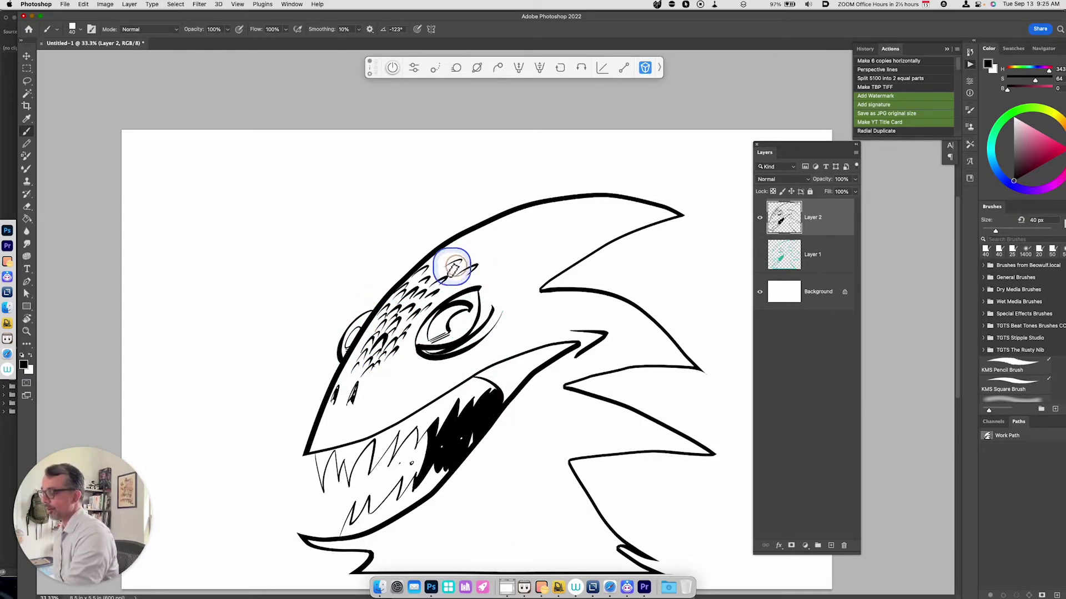
drag(466, 247, 476, 244)
drag(485, 254, 493, 251)
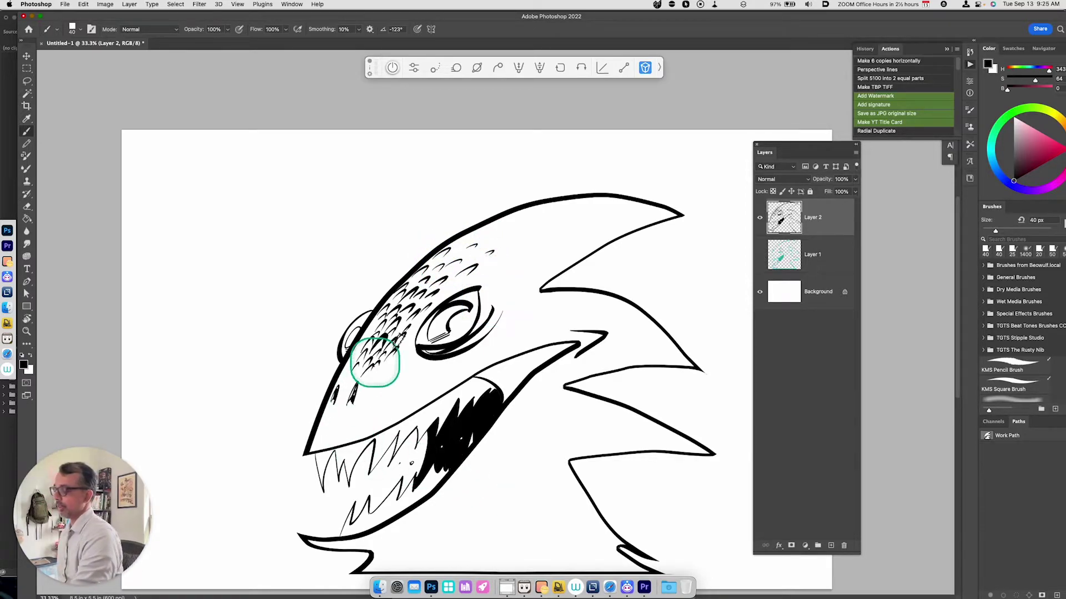
Draw parallel lines across the base of the top spike, and try a curved band across the second spike and undo it.
key(space)
mouse_move(488, 519)
mouse_down()
mouse_move(547, 452)
mouse_move(551, 471)
mouse_up()
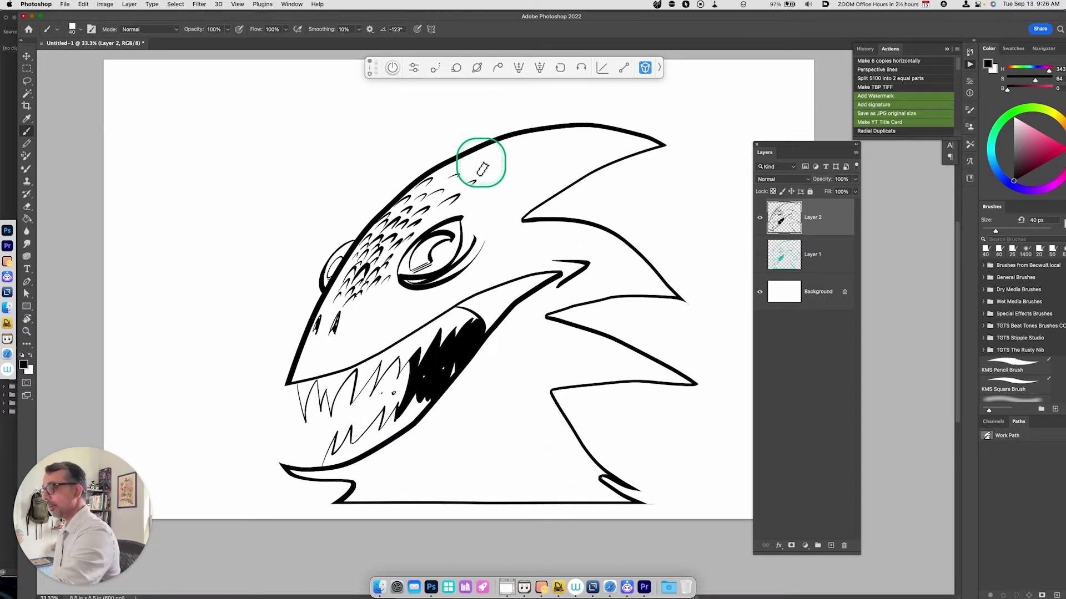
mouse_move(470, 156)
mouse_down()
mouse_move(521, 218)
mouse_move(606, 288)
mouse_up()
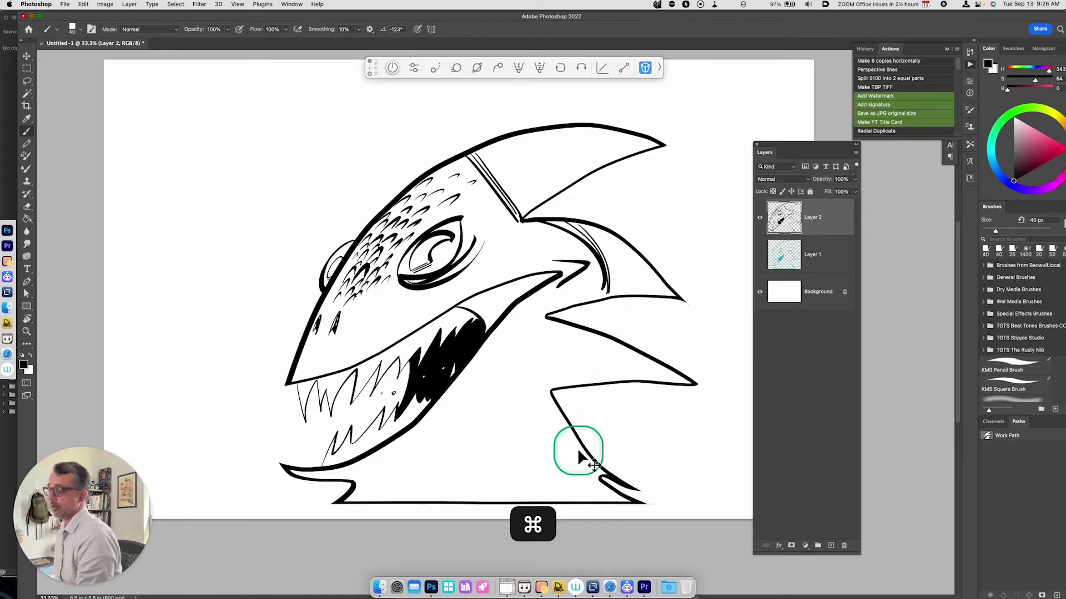
key(super+z)
key(super+z)
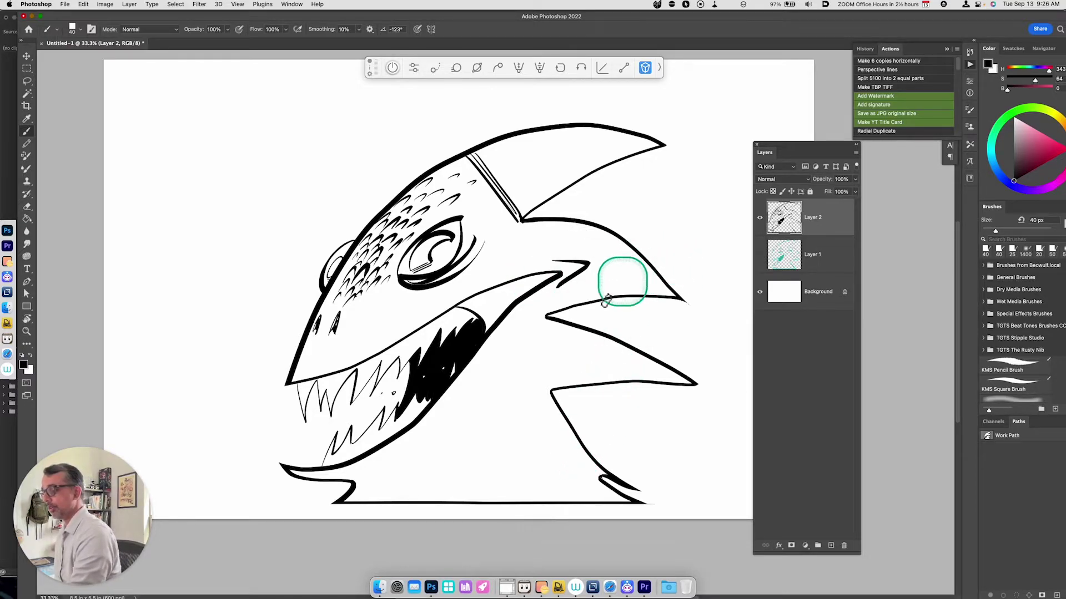
Draw parallel lines across the base of the third spike, and ink the underside of the jaw and its neck folds.
drag(548, 319, 547, 395)
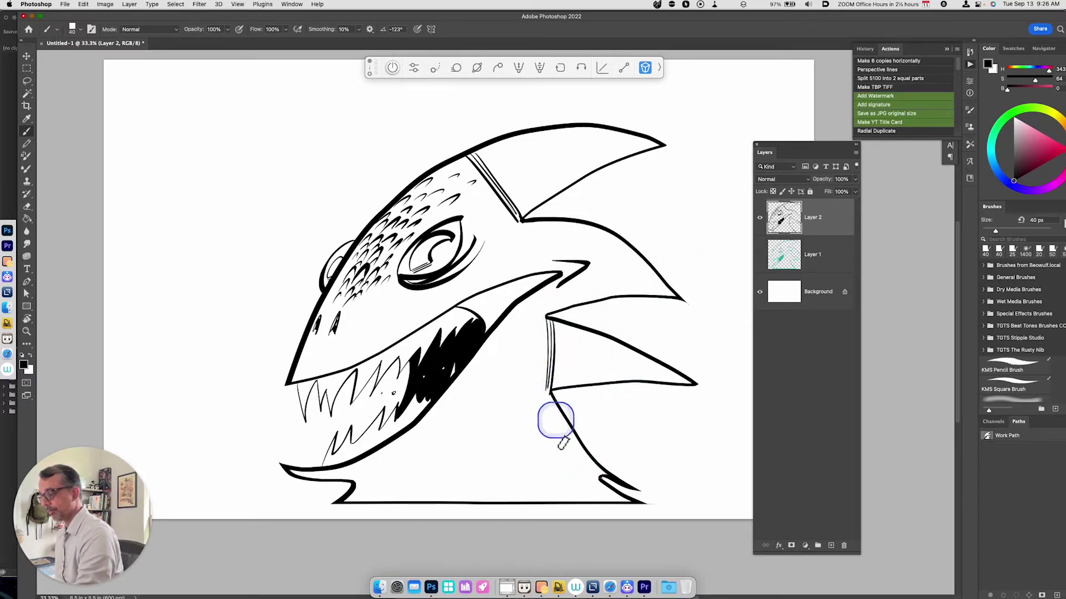
mouse_move(350, 484)
mouse_down()
mouse_move(448, 429)
mouse_move(383, 476)
mouse_up()
drag(466, 438, 406, 466)
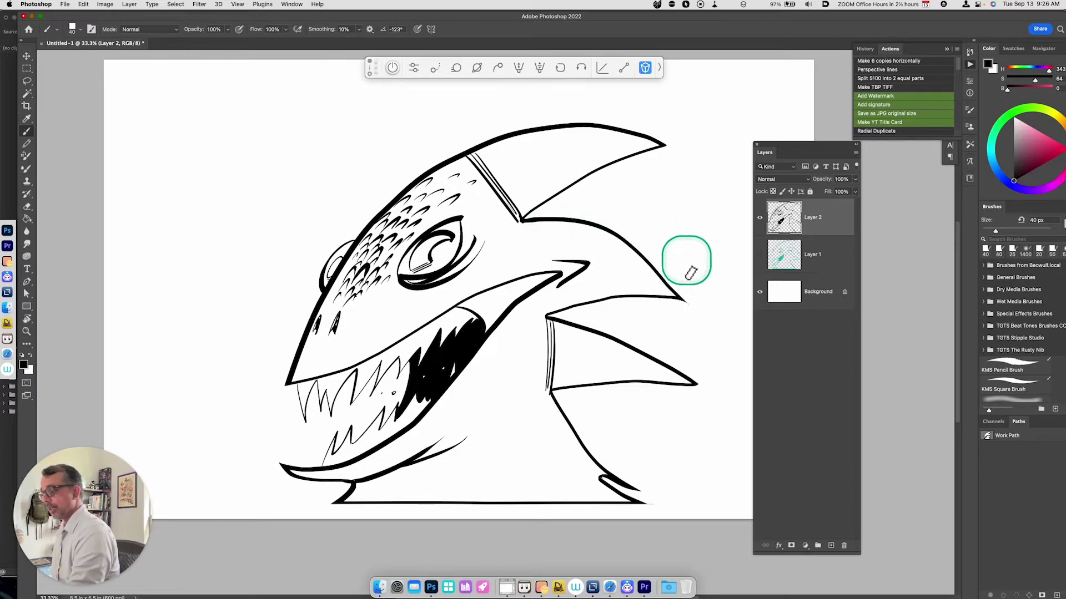
Lasso the outer part of the second spike and cut it from Layer 2.
key(l)
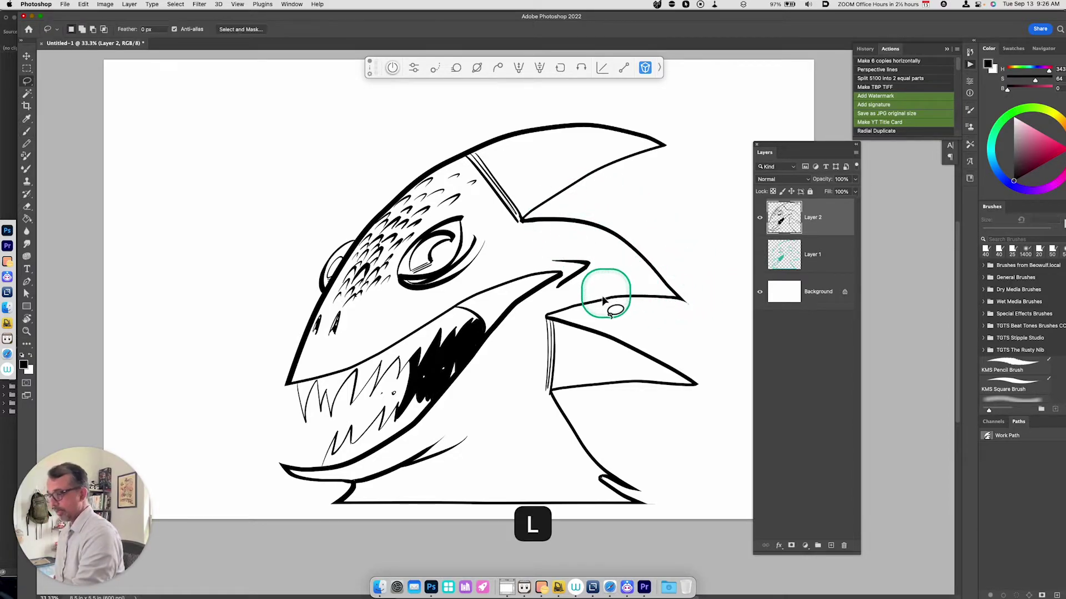
mouse_move(571, 317)
mouse_down()
mouse_move(603, 249)
mouse_move(693, 241)
mouse_move(673, 321)
mouse_up()
key(super+x)
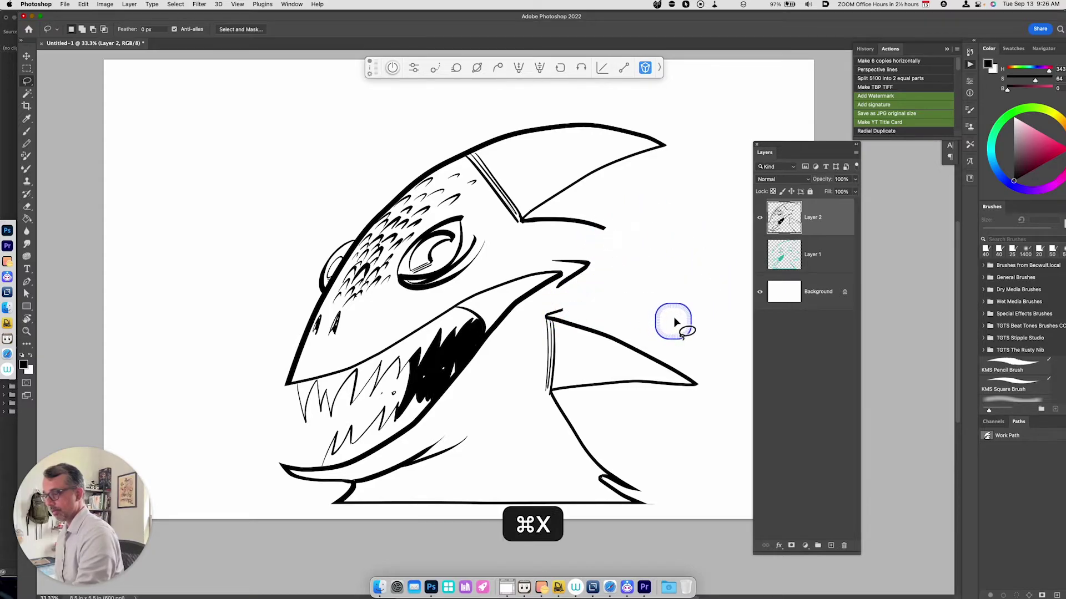
Try smooth curves across the gap left by the second spike, undo them, and ink a jagged, tufted edge there instead.
key(b)
drag(599, 226, 583, 283)
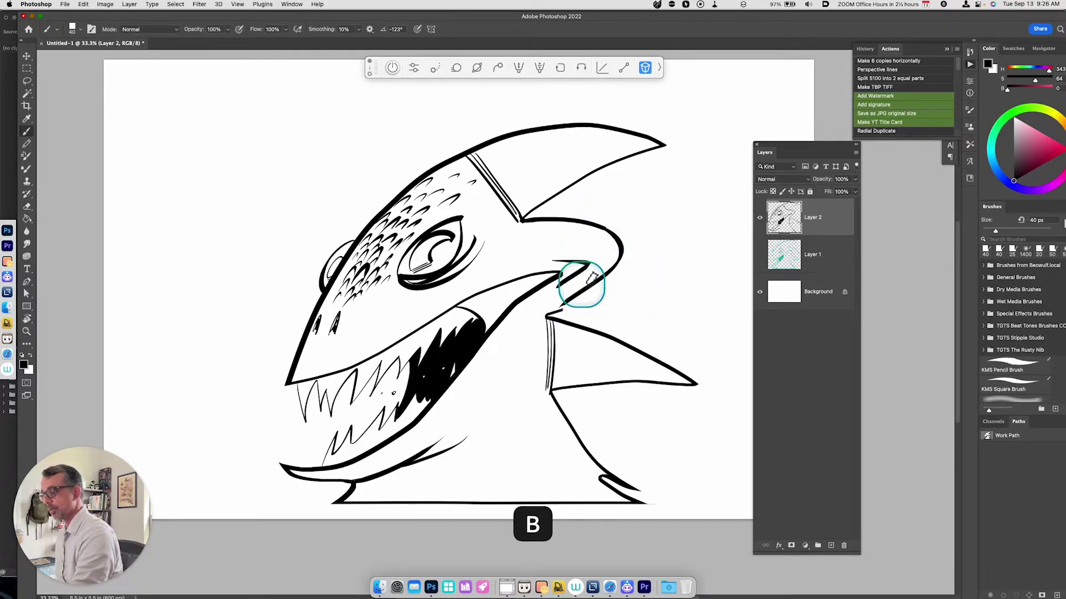
key(super+z)
mouse_move(599, 226)
mouse_down()
mouse_move(620, 252)
mouse_move(551, 310)
mouse_up()
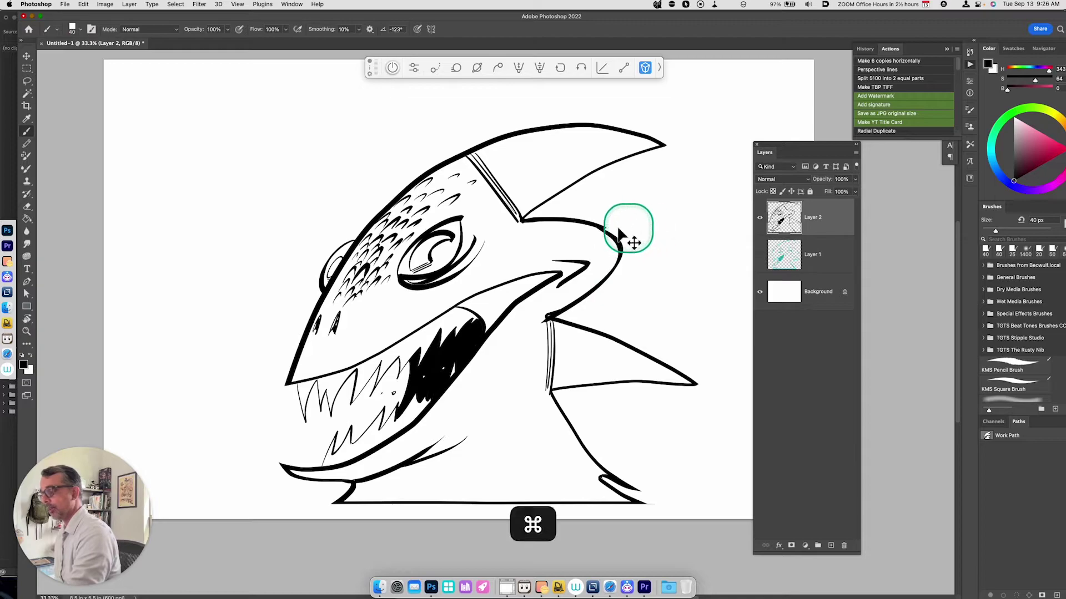
key(super+z)
mouse_move(593, 226)
mouse_down()
mouse_move(618, 265)
mouse_move(580, 315)
mouse_move(602, 294)
mouse_move(593, 301)
mouse_move(595, 281)
mouse_move(562, 308)
mouse_move(619, 265)
mouse_up()
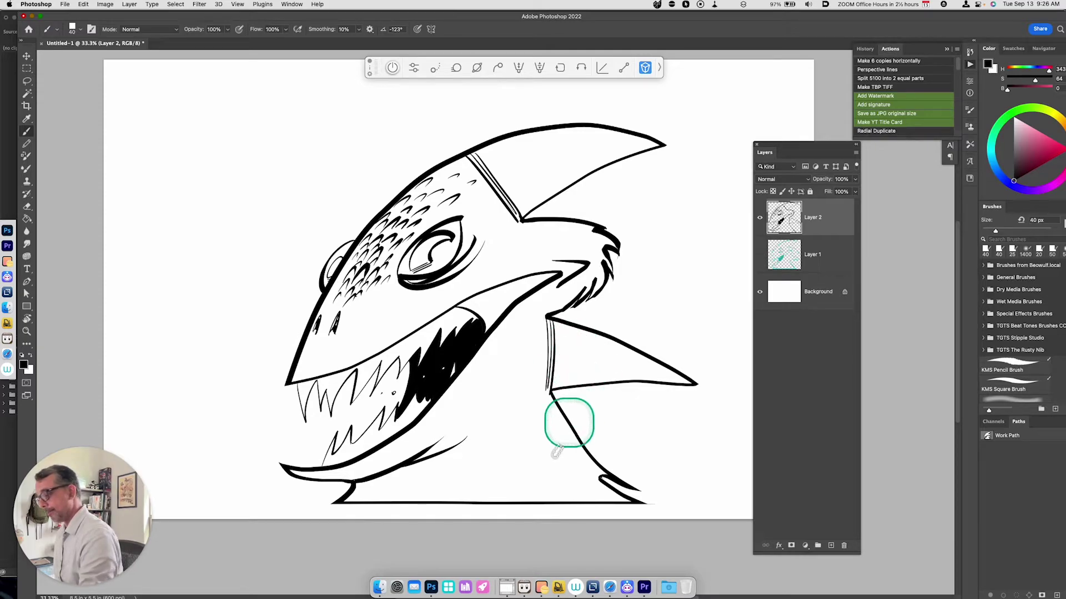
Lasso a jagged shadow shape along the underside of the top spike, fill it with black, and deselect.
key(l)
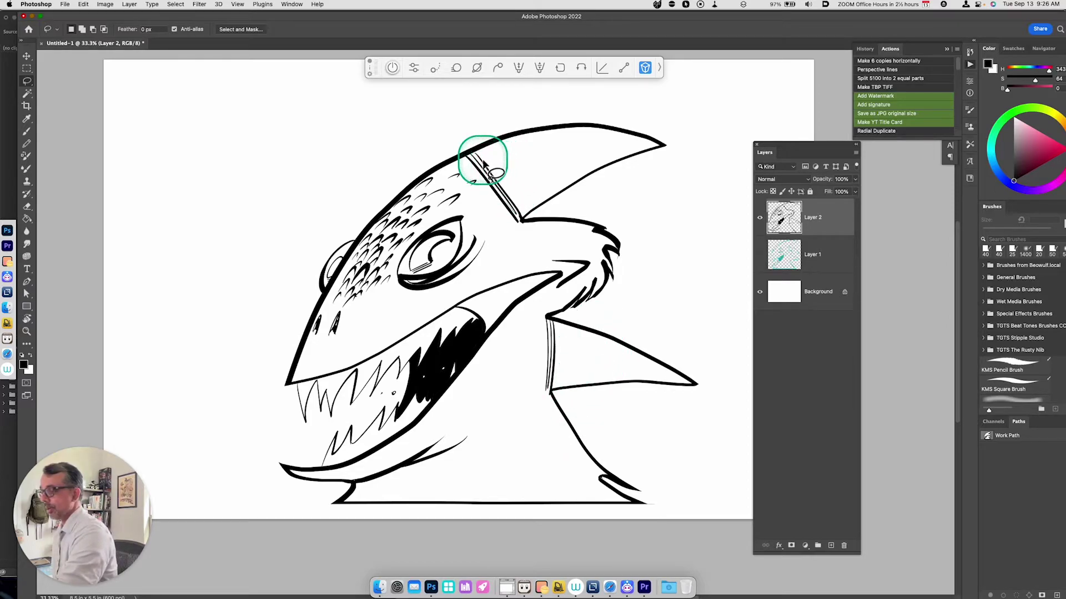
mouse_move(489, 161)
mouse_down()
mouse_move(578, 136)
mouse_move(660, 147)
mouse_move(552, 196)
mouse_move(526, 223)
mouse_up()
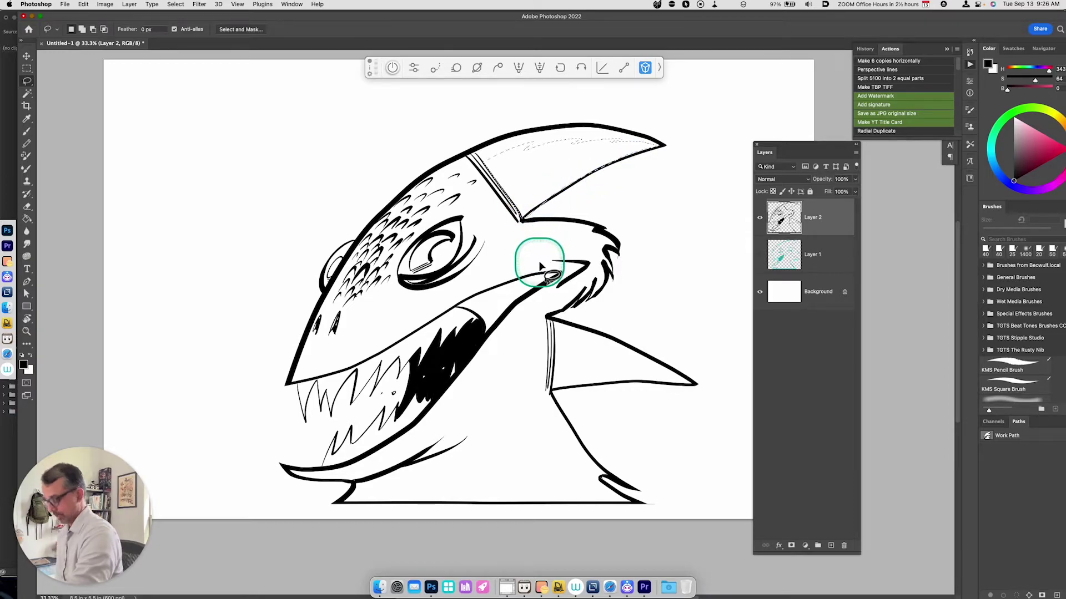
key(alt+BackSpace)
key(super+d)
key(b)
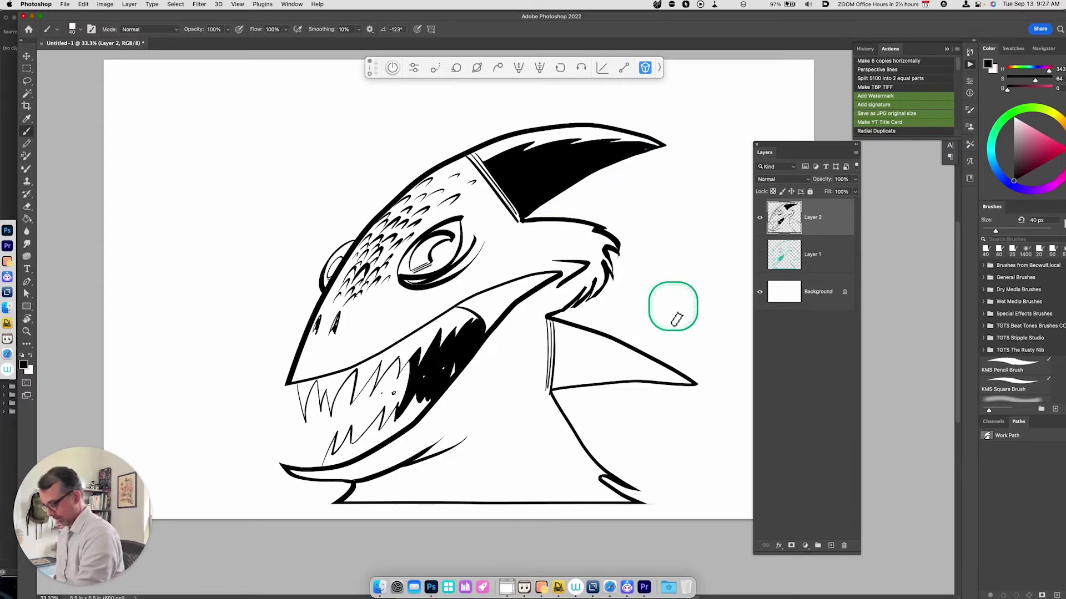
Lasso a jagged shadow shape along the underside of the lower spike and fill it with black.
key(l)
mouse_move(553, 335)
mouse_down()
mouse_move(685, 388)
mouse_move(575, 389)
mouse_move(550, 402)
mouse_up()
key(alt+BackSpace)
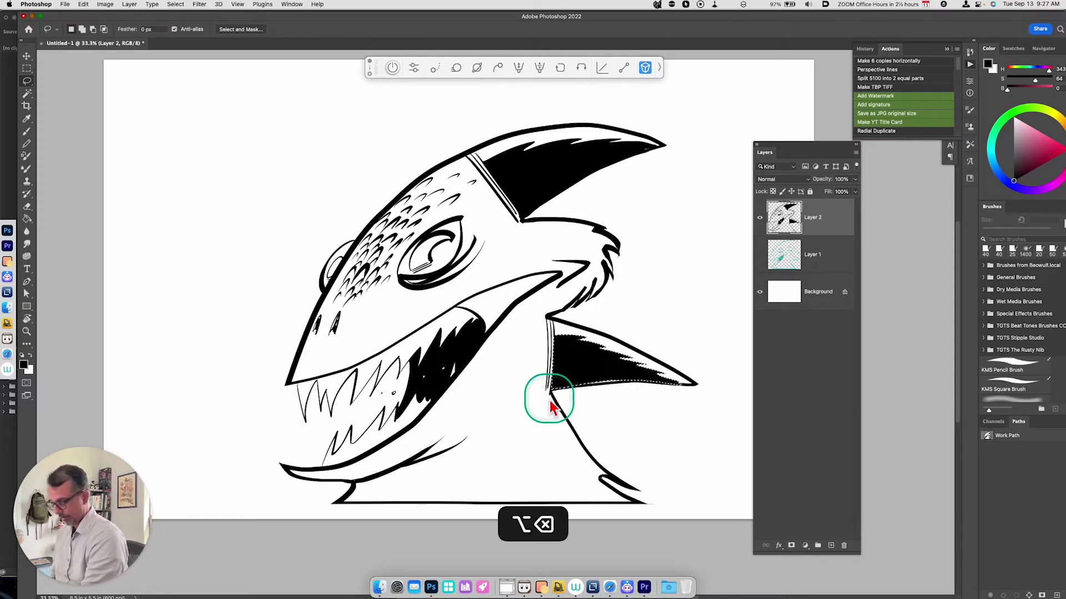
key(b)
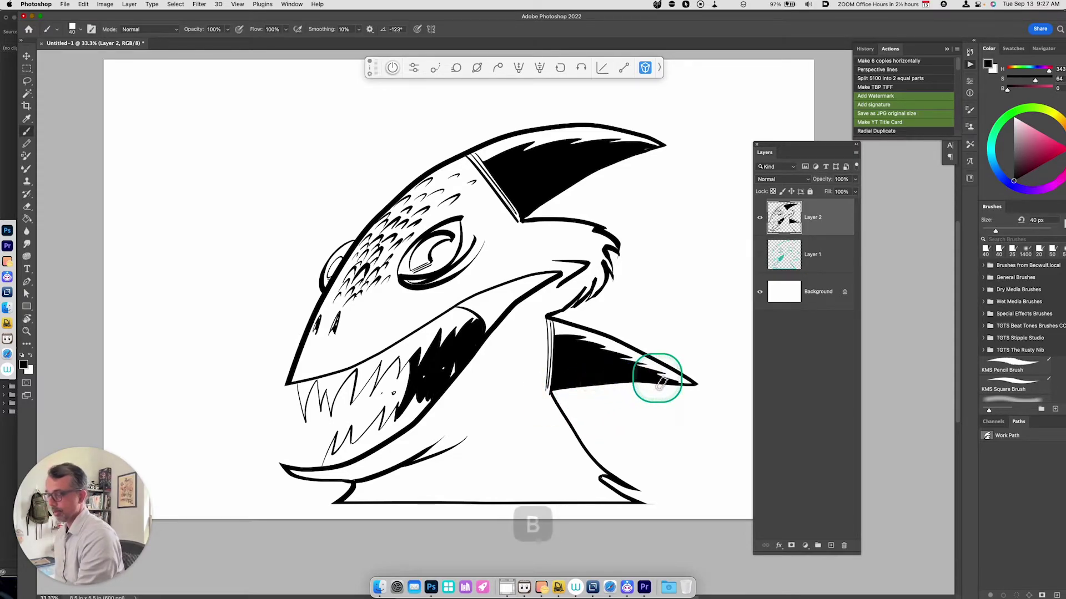
Lasso thin highlight slivers inside the black shadows of both spikes and cut them from Layer 2.
key(l)
mouse_move(571, 357)
mouse_down()
mouse_move(628, 375)
mouse_move(586, 351)
mouse_move(658, 376)
mouse_move(595, 370)
mouse_move(601, 377)
mouse_move(571, 360)
mouse_move(659, 386)
mouse_move(600, 354)
mouse_move(616, 357)
mouse_move(590, 374)
mouse_up()
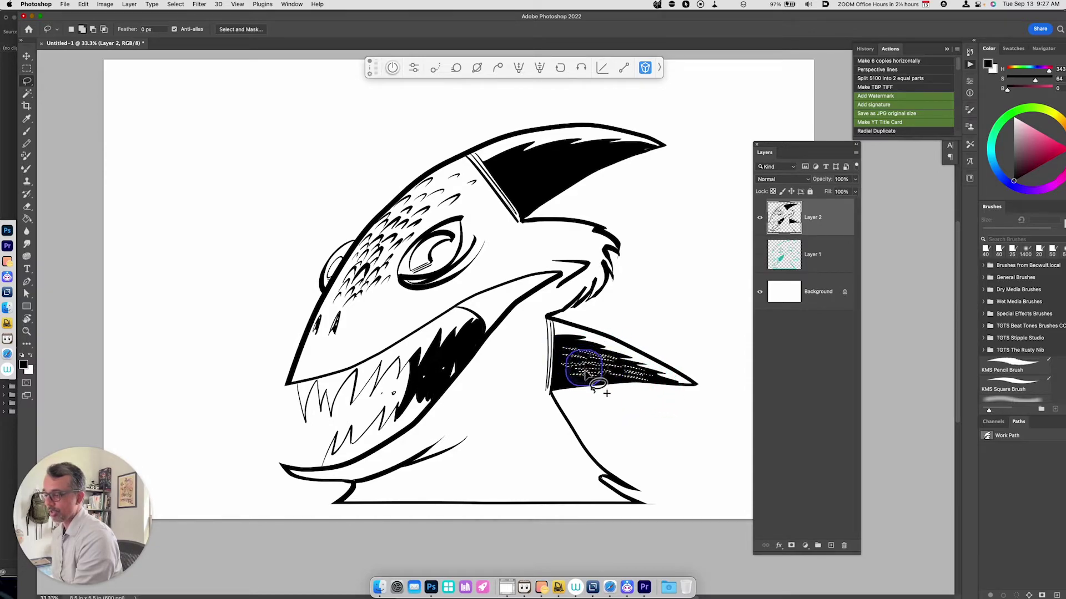
key(super+x)
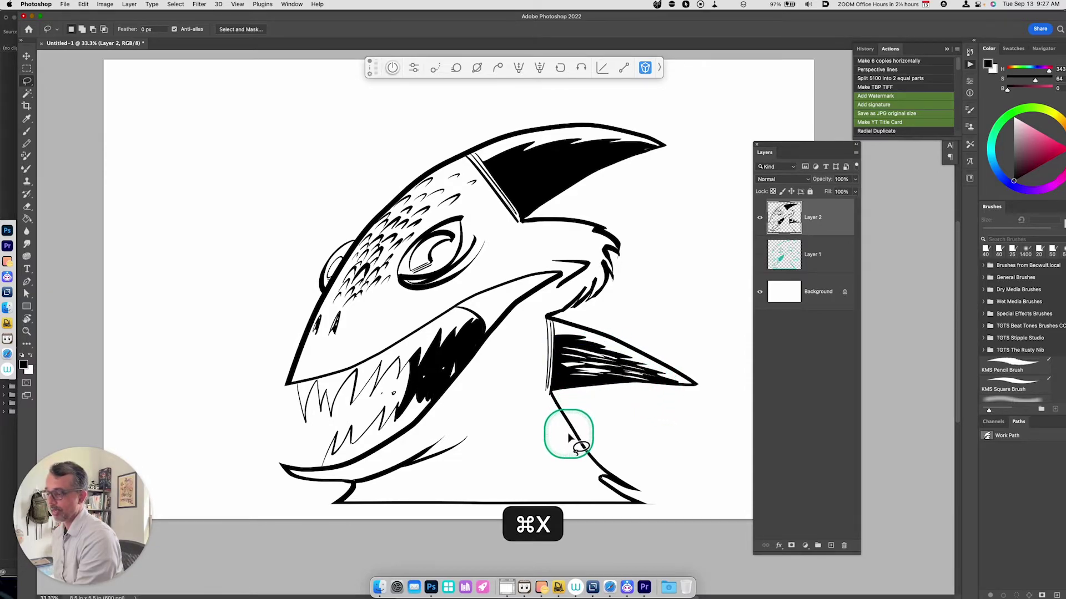
mouse_move(496, 173)
mouse_down()
mouse_move(603, 155)
mouse_move(510, 190)
mouse_move(519, 179)
mouse_move(537, 198)
mouse_up()
mouse_move(611, 173)
mouse_down()
mouse_move(637, 147)
mouse_move(683, 173)
mouse_up()
key(super+x)
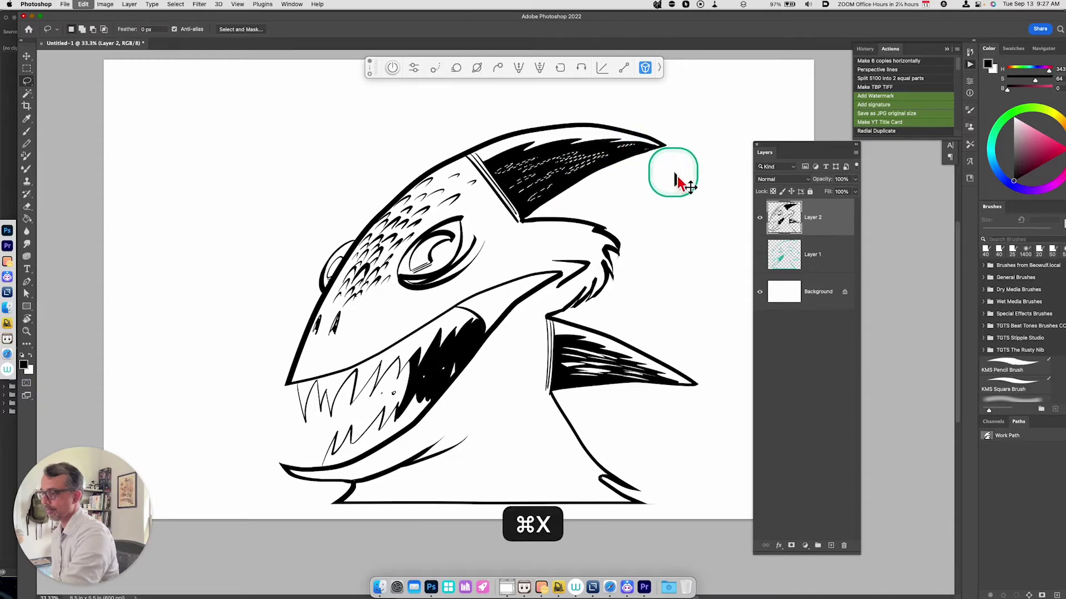
Ink fold lines at the corner of the mouth and rows of small scale marks across the neck.
key(b)
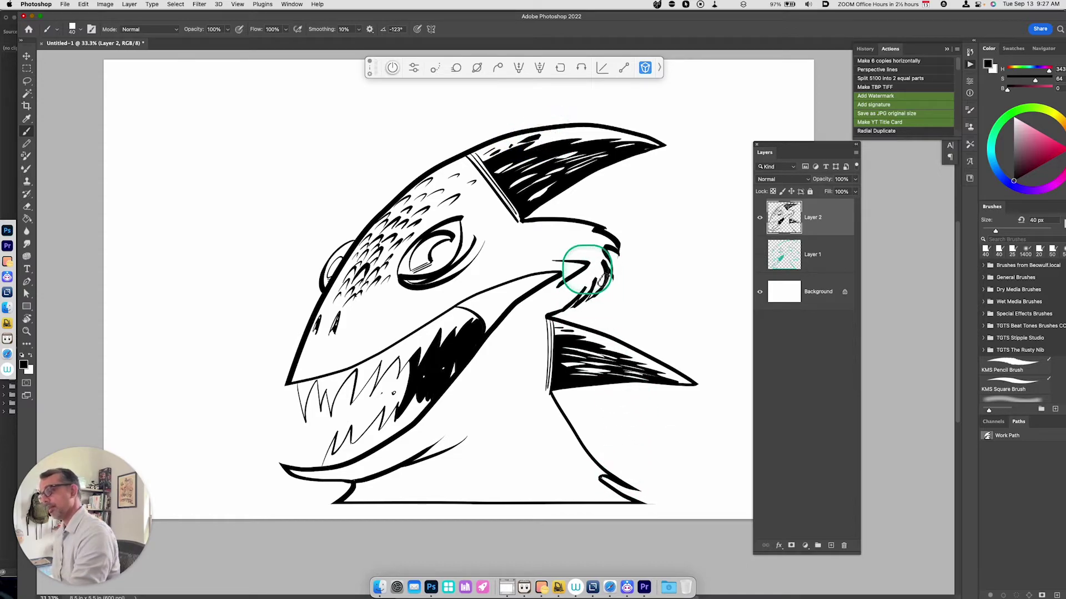
drag(470, 301, 487, 330)
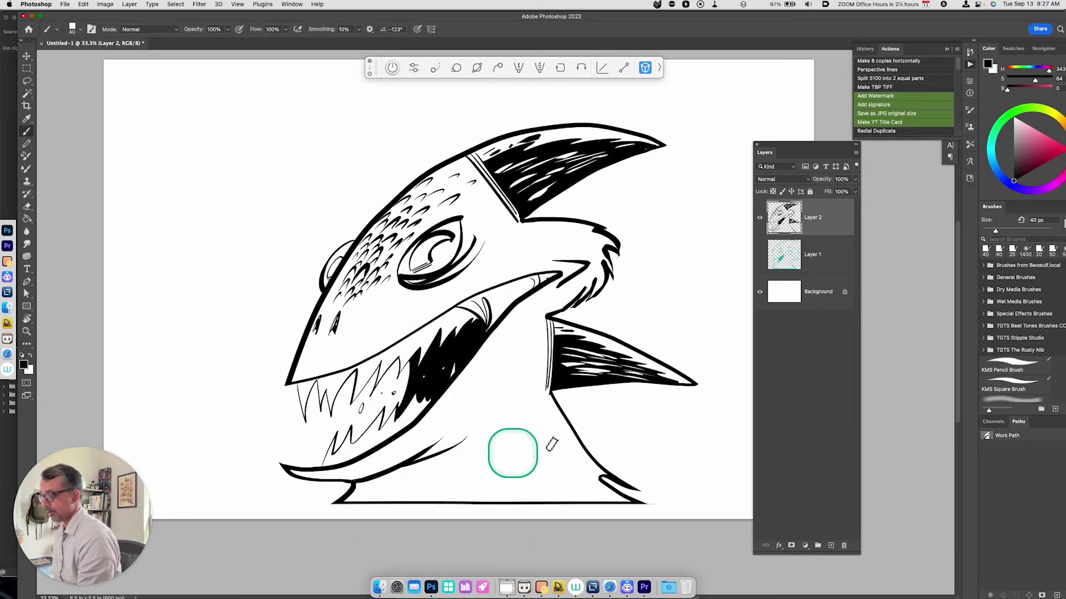
mouse_move(494, 452)
mouse_down()
mouse_move(519, 456)
mouse_move(548, 423)
mouse_up()
mouse_move(520, 472)
mouse_down()
mouse_move(470, 479)
mouse_move(467, 466)
mouse_move(474, 486)
mouse_move(444, 467)
mouse_move(449, 486)
mouse_move(490, 477)
mouse_move(499, 485)
mouse_move(519, 483)
mouse_up()
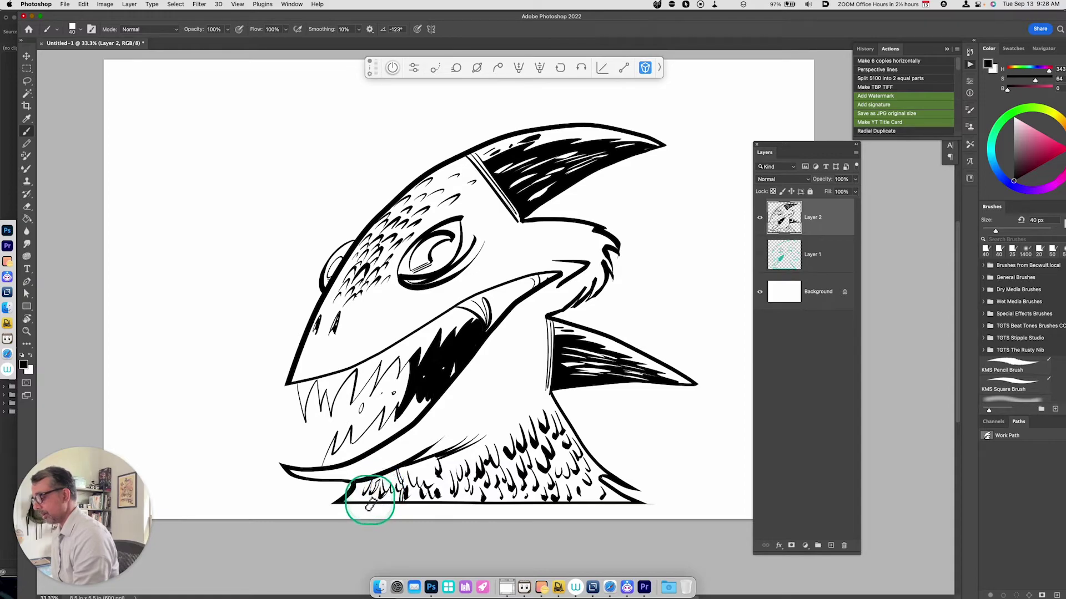
Fill the front of the neck beneath the jaw with black as a shadow.
key(g)
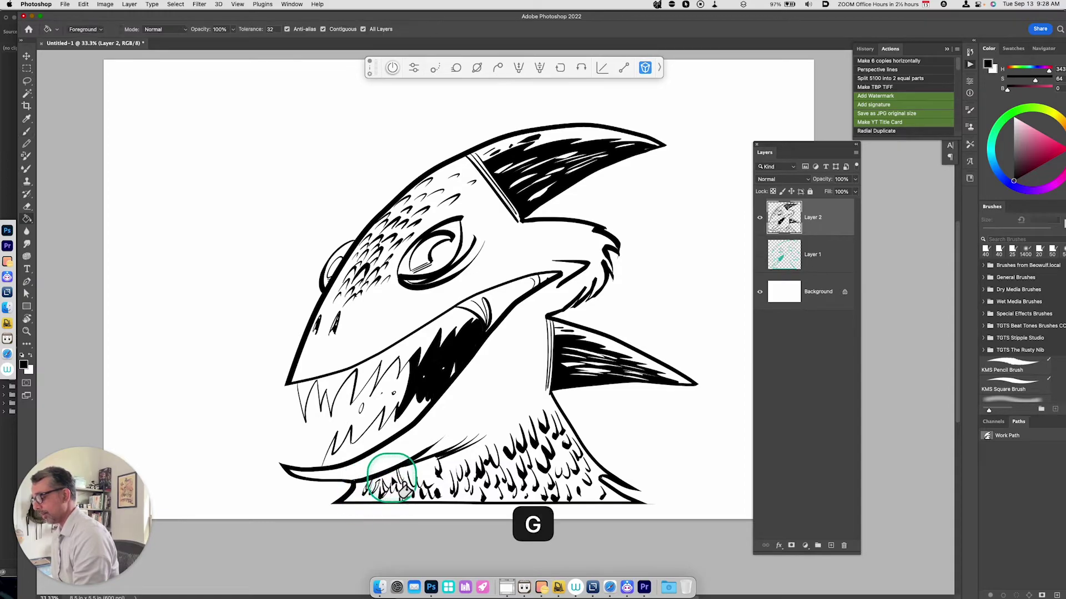
click(380, 489)
key(b)
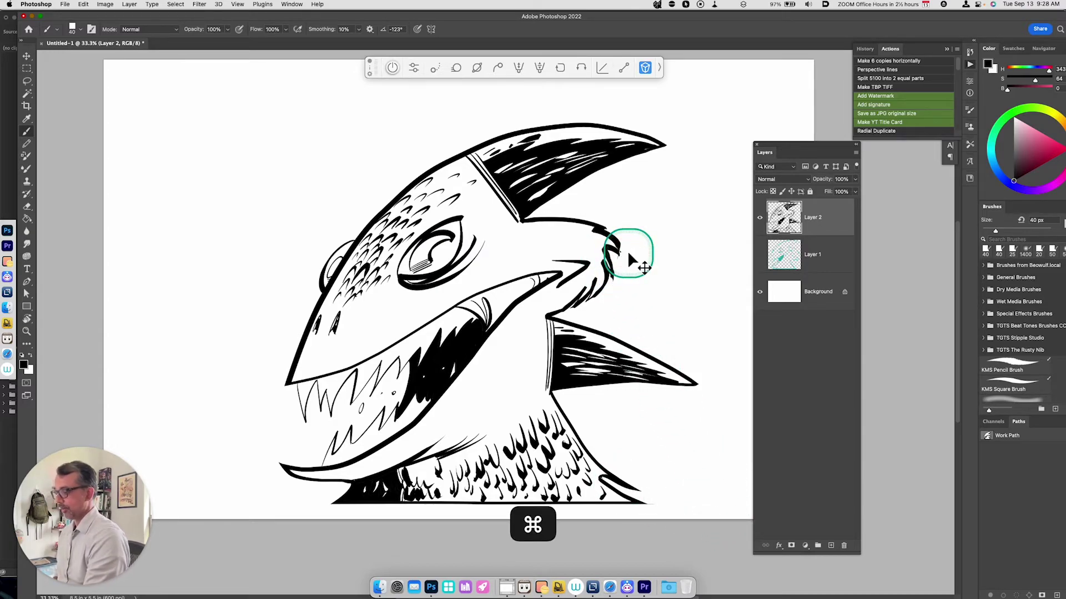
Select the area outside the creature with the Magic Wand to check for outline gaps, and inspect the teeth up close.
key(super+minus)
key(w)
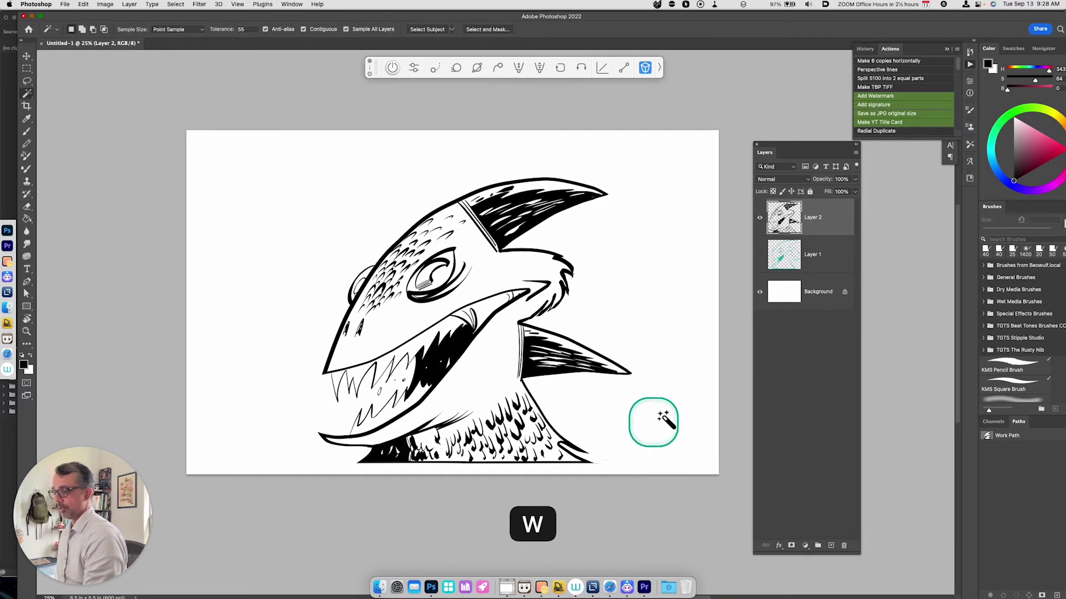
click(797, 222)
click(613, 429)
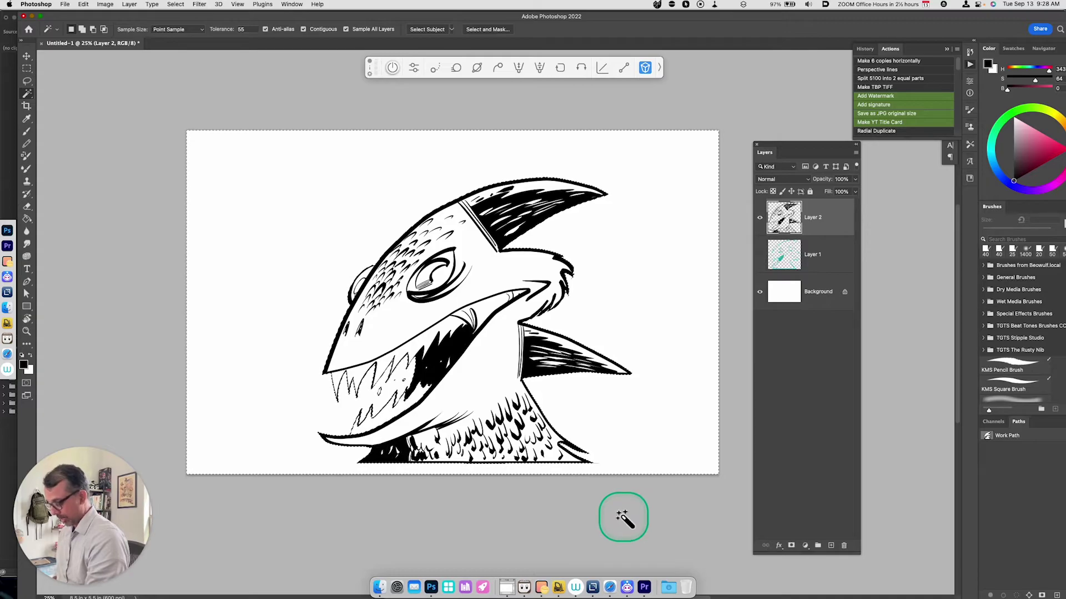
key(super+equal)
drag(327, 550, 515, 491)
key(super+equal)
key(b)
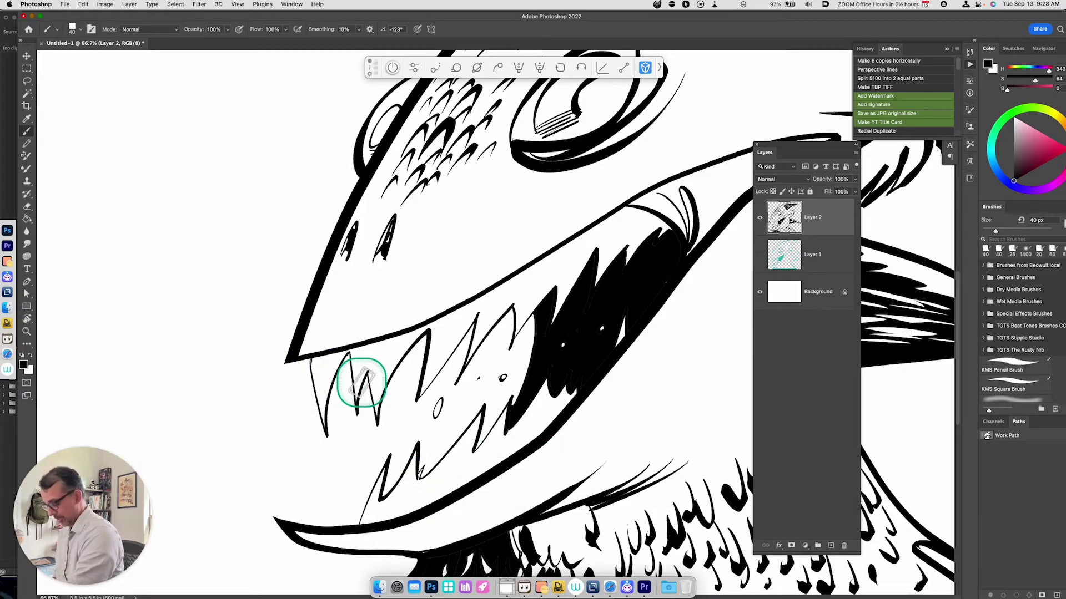
key(super+minus)
key(space)
drag(620, 447, 490, 478)
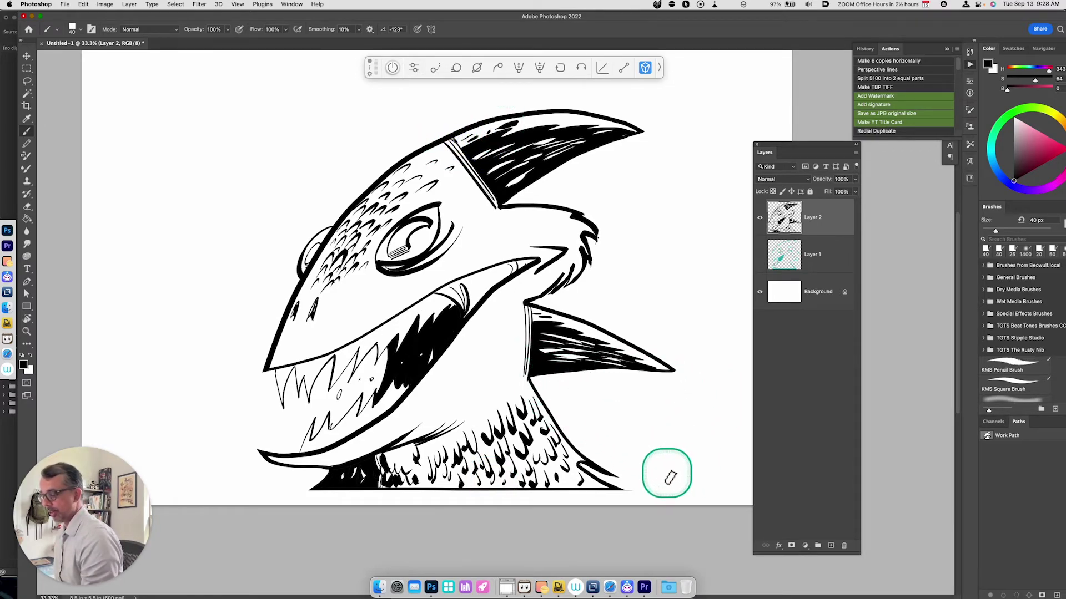
Select the area outside the creature with the Magic Wand, invert the selection, and add a new layer beneath Layer 2.
key(w)
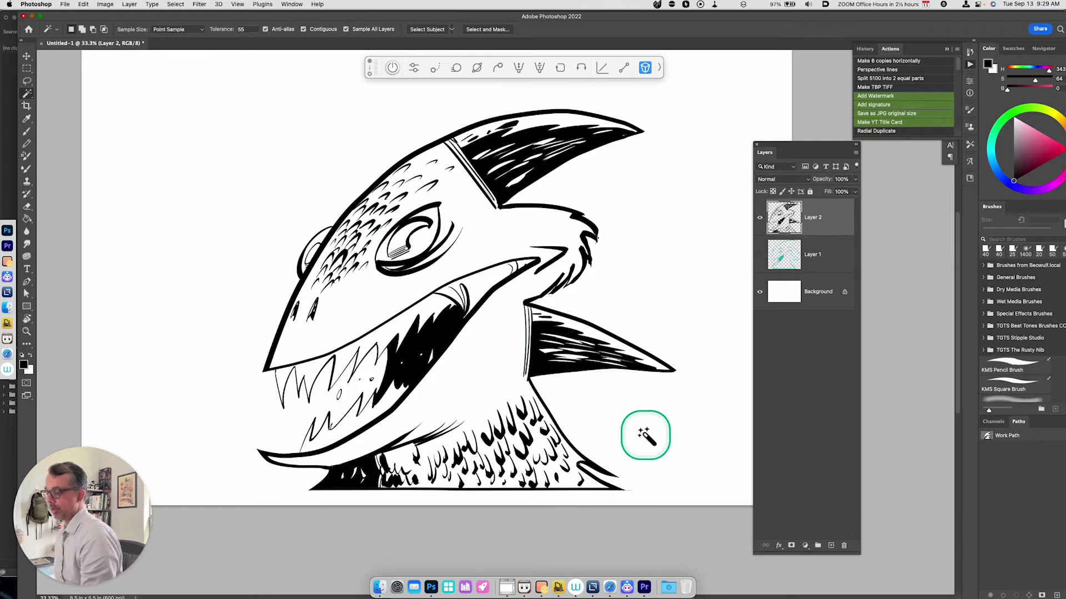
click(640, 495)
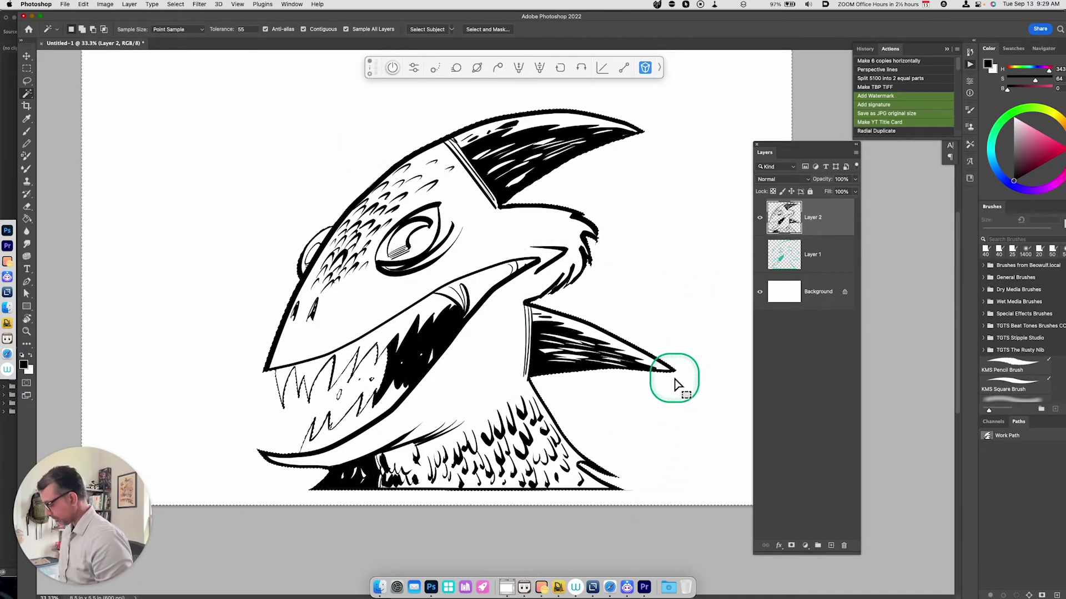
key(super+shift+i)
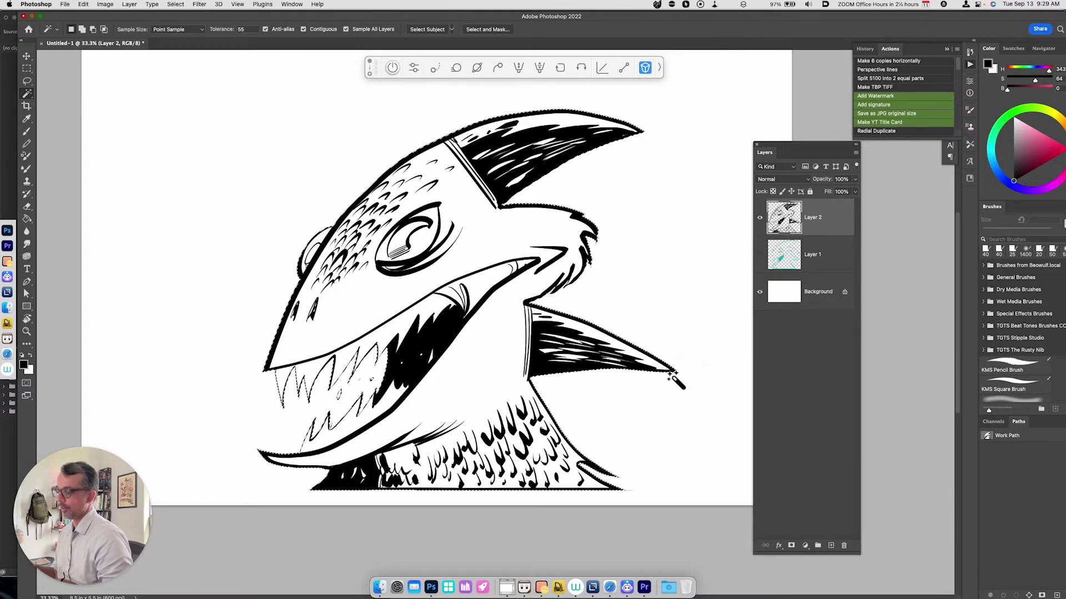
key(alt+shift+super+n)
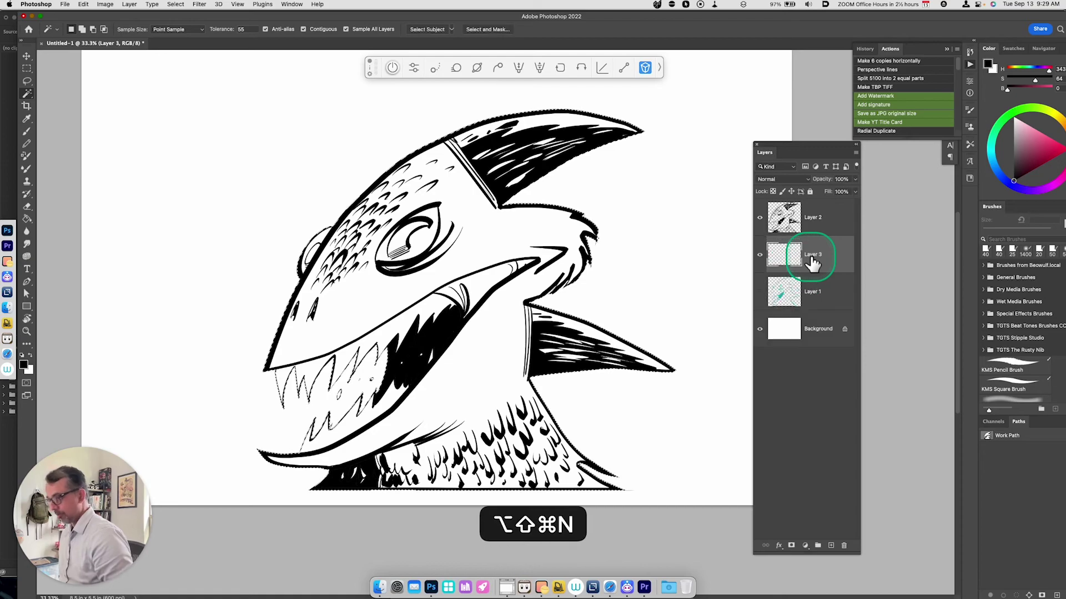
Fill the creature selection on the new layer with a muted green (H 126, S 31, B 61), and deselect.
mouse_move(1025, 133)
mouse_down()
mouse_move(1032, 151)
mouse_move(1025, 146)
mouse_up()
key(alt+BackSpace)
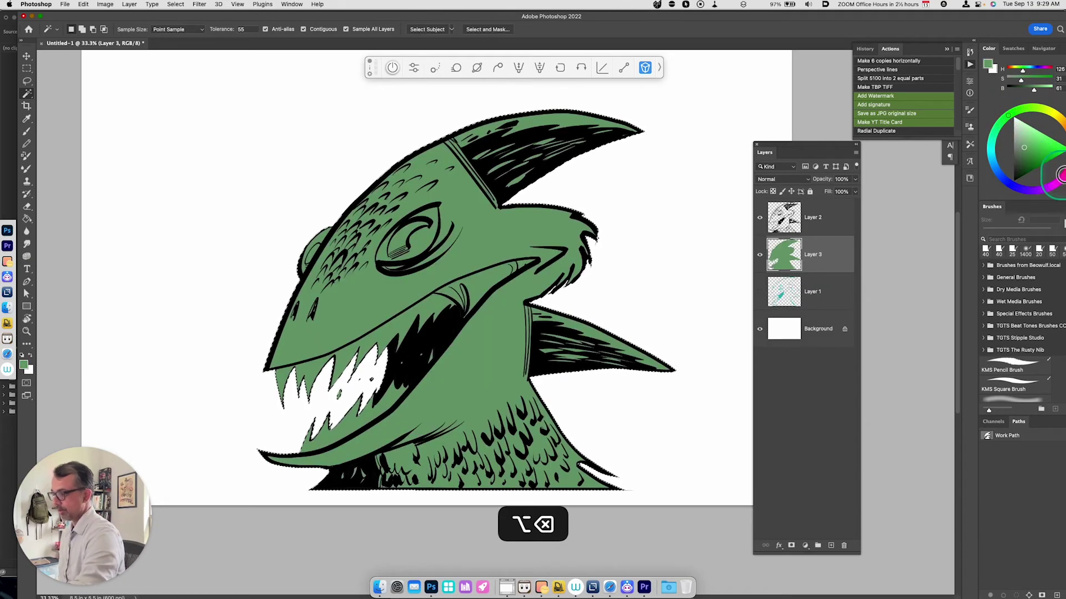
key(super+d)
Select the upper and lower teeth areas on the green layer with the Magic Wand and copy them to a new layer.
drag(583, 504, 536, 520)
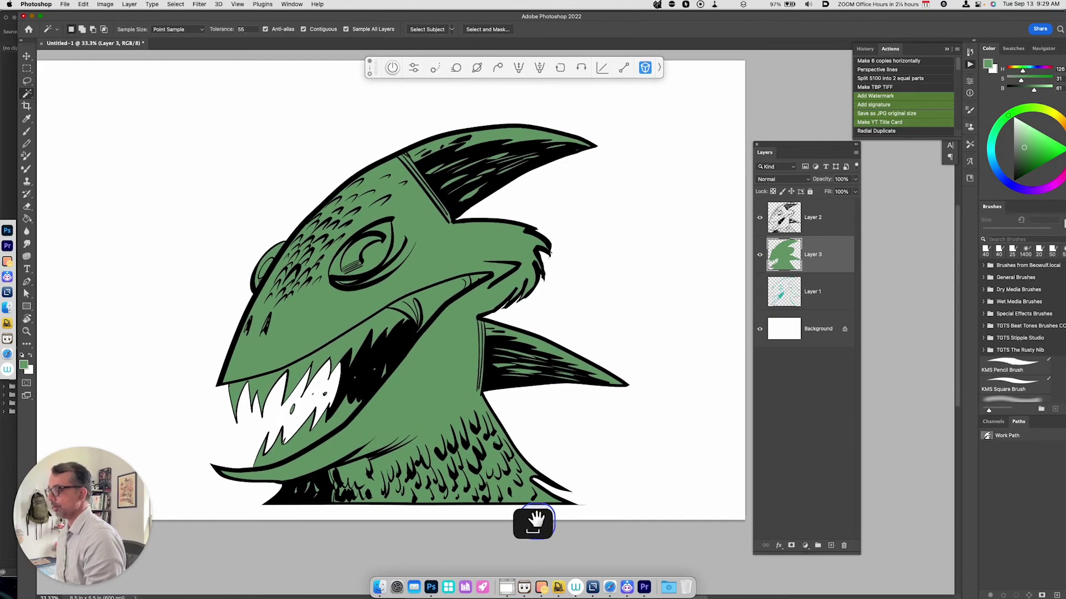
click(299, 422)
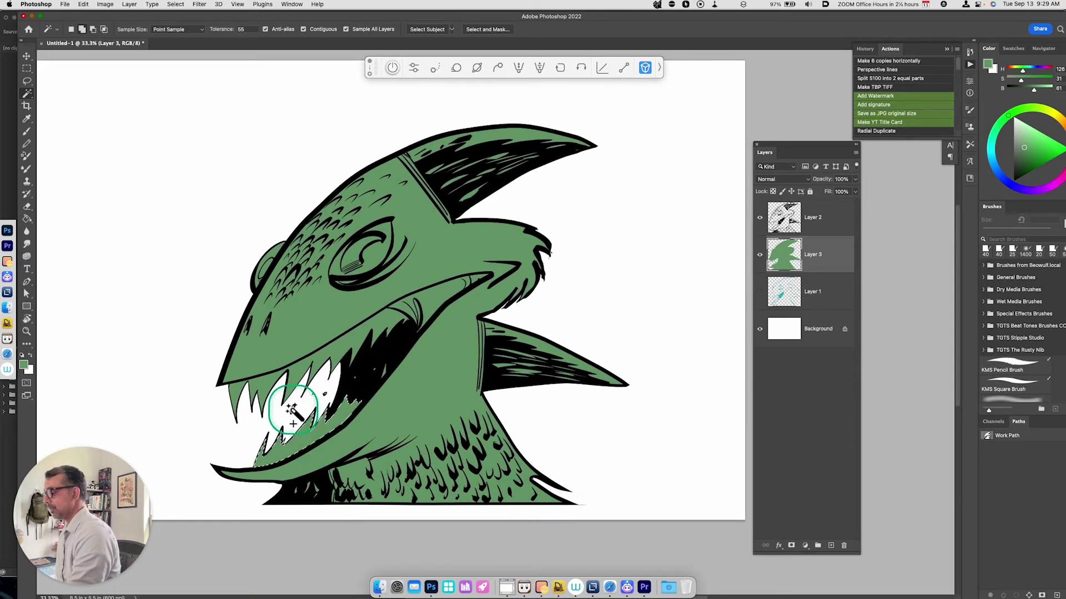
click(298, 376)
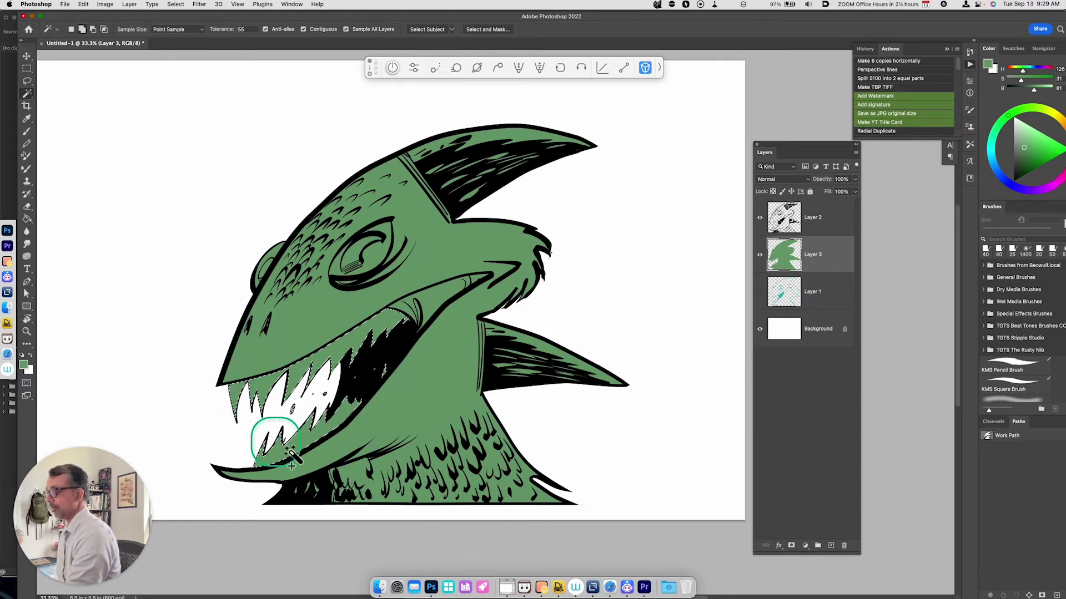
key(ctrl+j)
Recolour the copied teeth bright yellow-green using Hue/Saturation, with Hue at -50 and raised saturation and lightness.
key(ctrl+u)
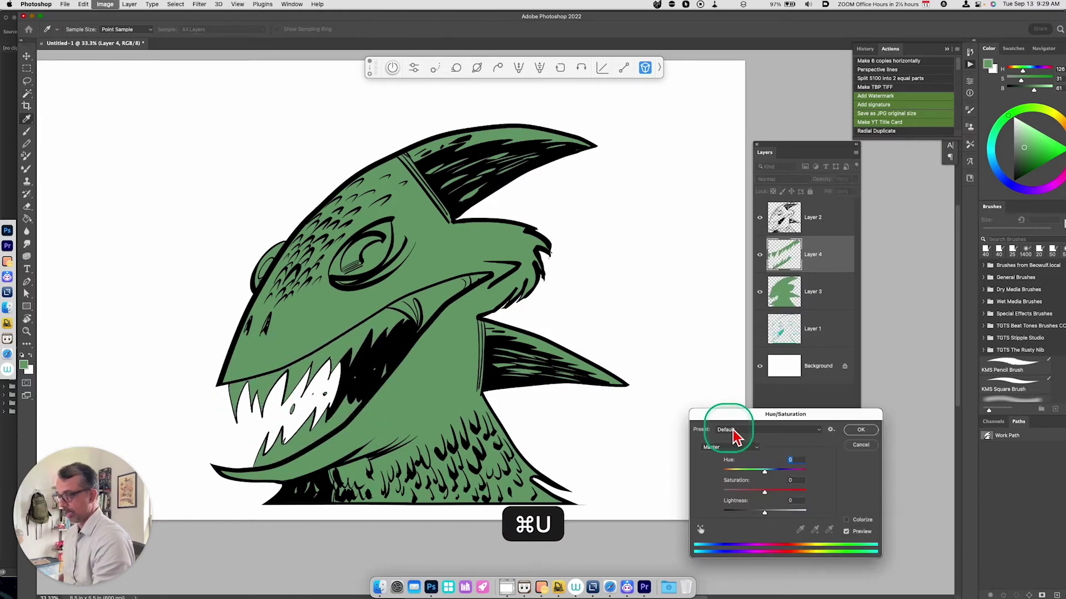
drag(766, 477, 737, 483)
drag(787, 518, 790, 518)
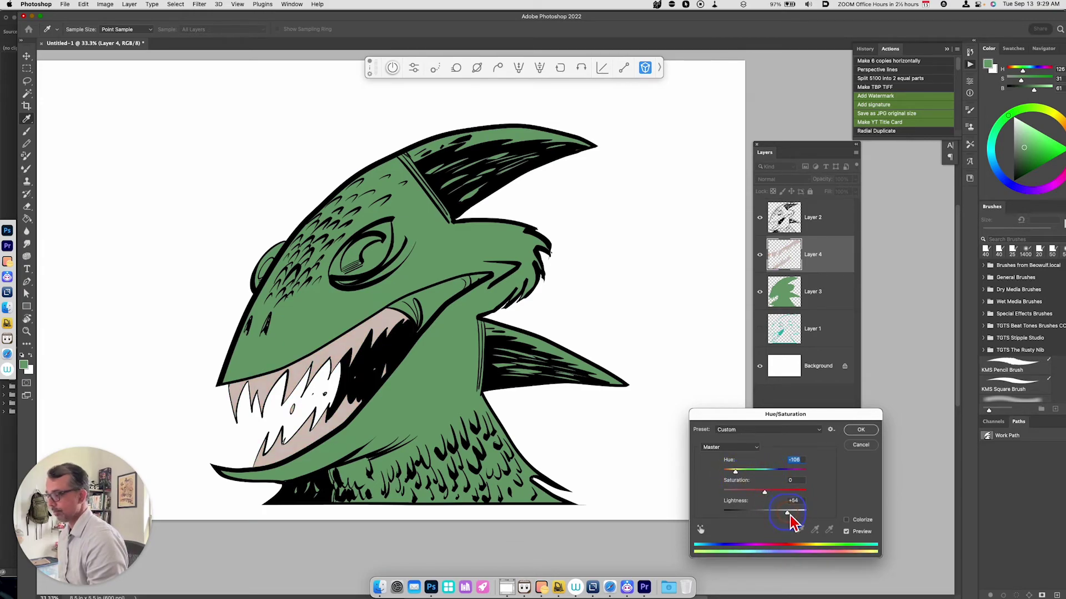
mouse_move(761, 478)
mouse_down()
mouse_move(744, 486)
mouse_move(754, 482)
mouse_up()
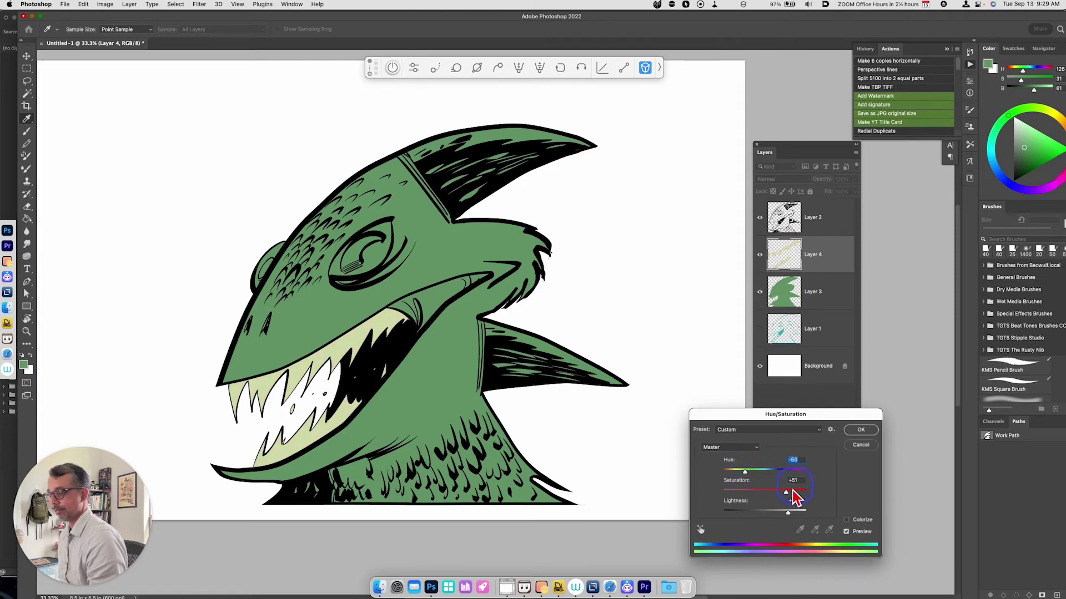
click(802, 494)
click(860, 431)
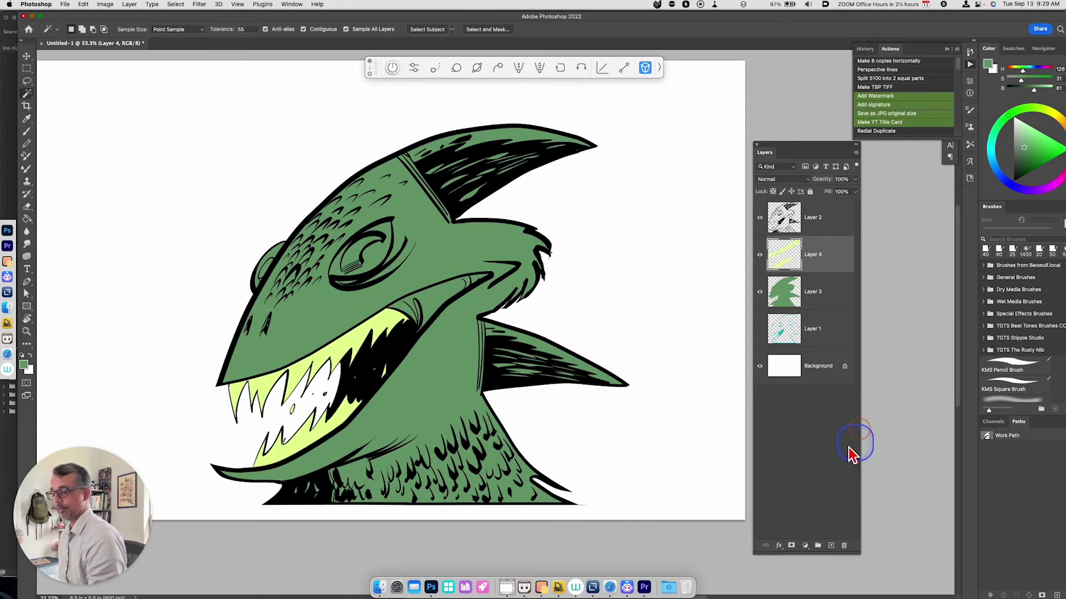
Select the areas of both eyes on Layer 3 with the Magic Wand and copy them to a new layer.
click(792, 291)
key(w)
click(362, 298)
shift+click(261, 266)
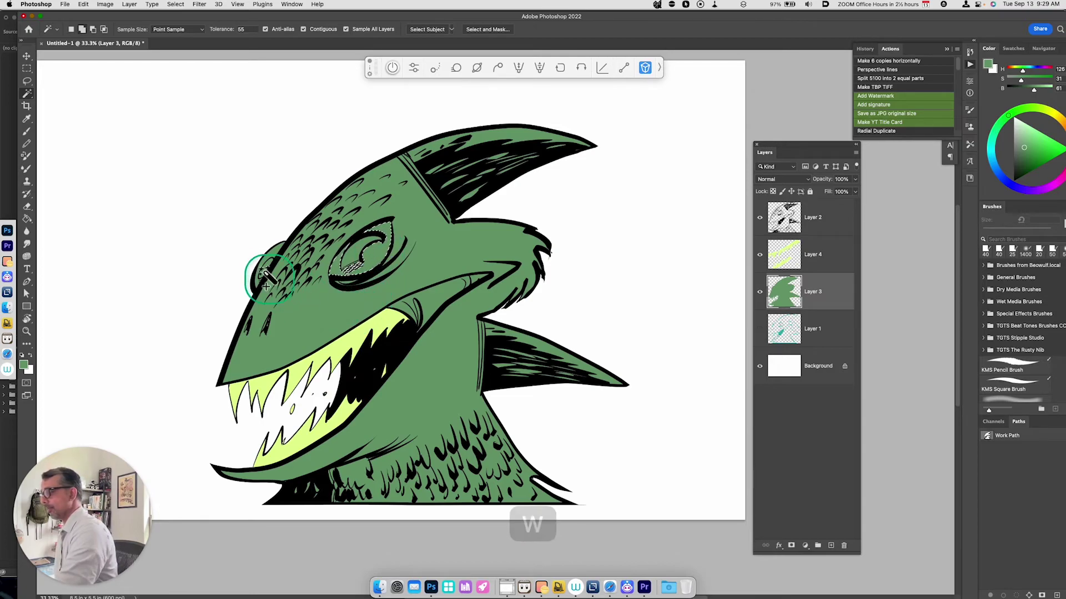
click(784, 299)
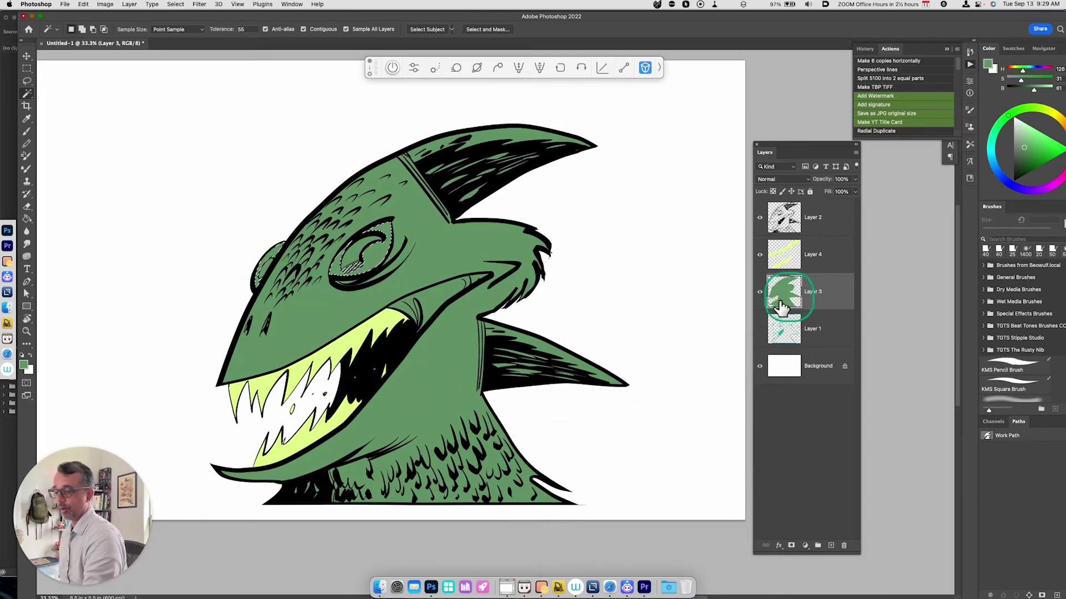
key(super+j)
Recolour the copied eyes light purple using Hue/Saturation, with Hue +165, Saturation +68 and Lightness about +48.
key(super+u)
drag(764, 471, 789, 515)
drag(798, 476, 806, 478)
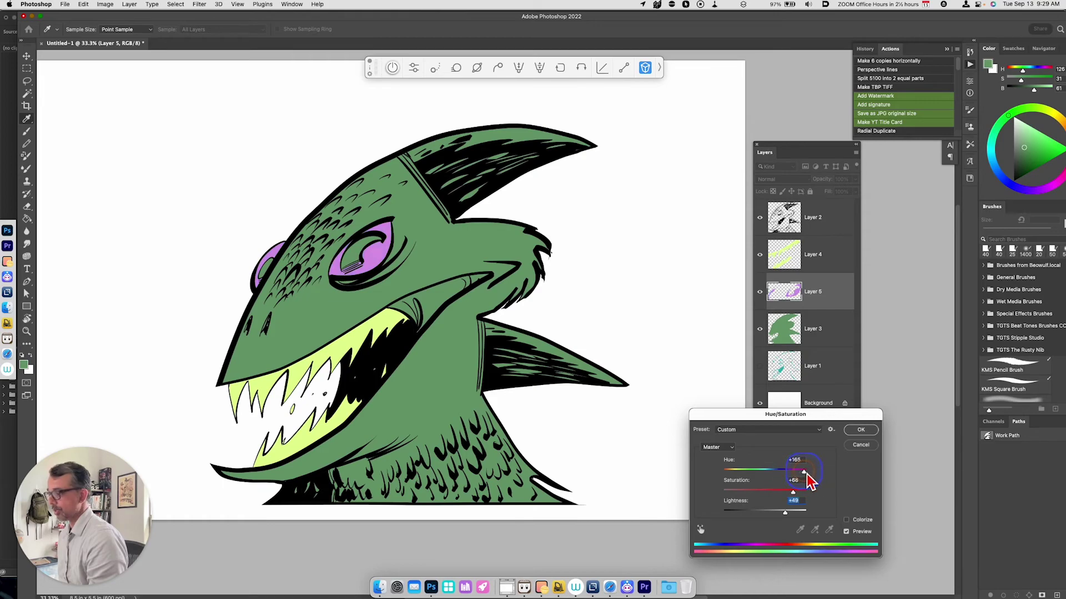
click(861, 430)
Select the inner areas of both eyes with the Magic Wand, copy them from Layer 3 to a new layer, and lighten them to white.
key(w)
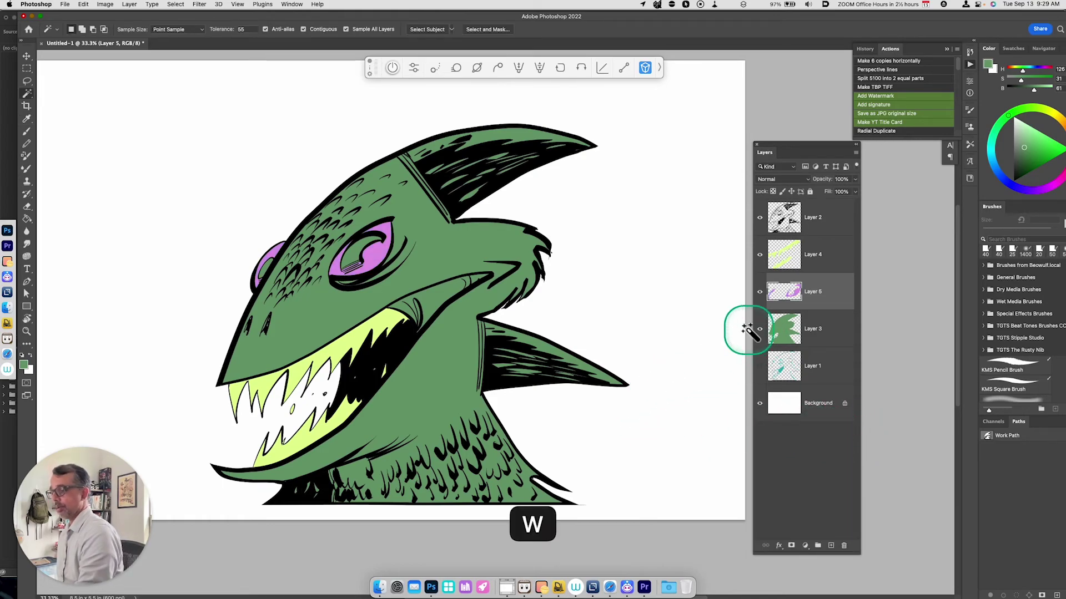
click(818, 339)
key(super+j)
key(super+u)
drag(764, 512, 809, 511)
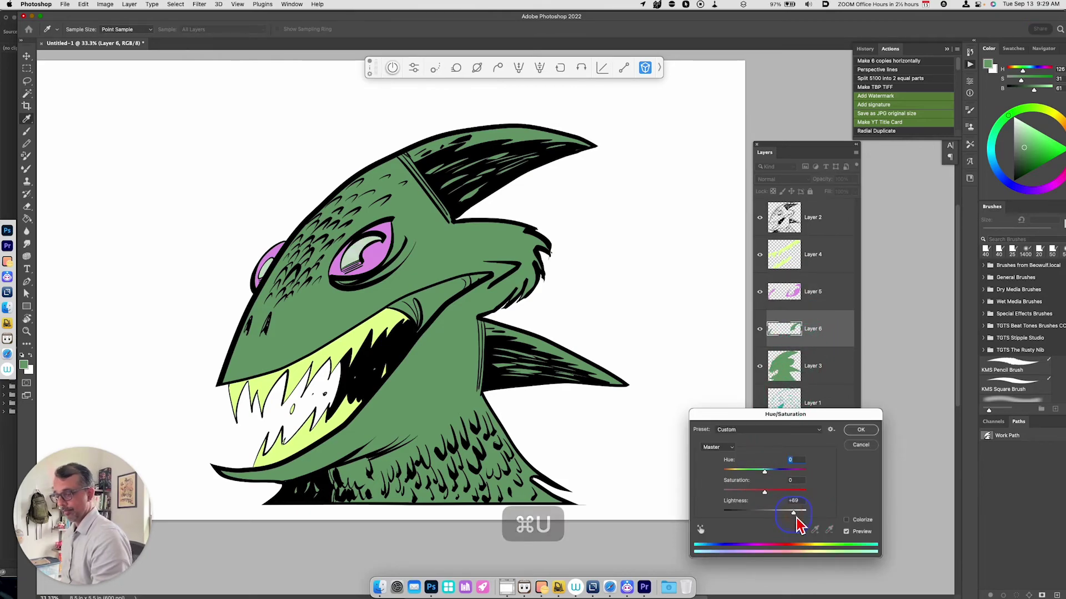
click(861, 430)
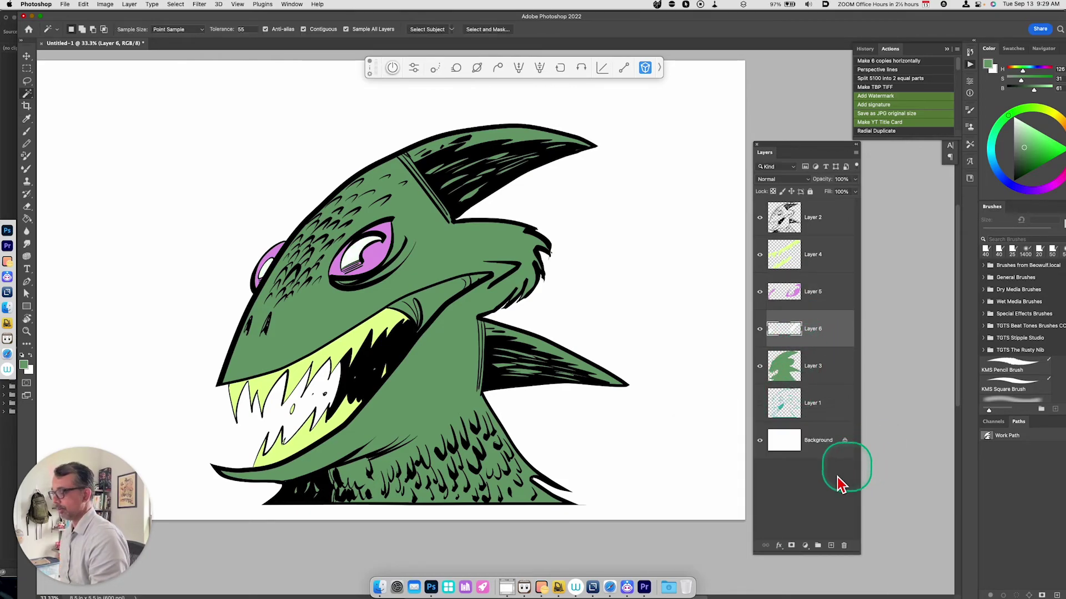
Lasso the lower and upper spikes along their base lines on Layer 3 and copy them to a new layer.
click(811, 367)
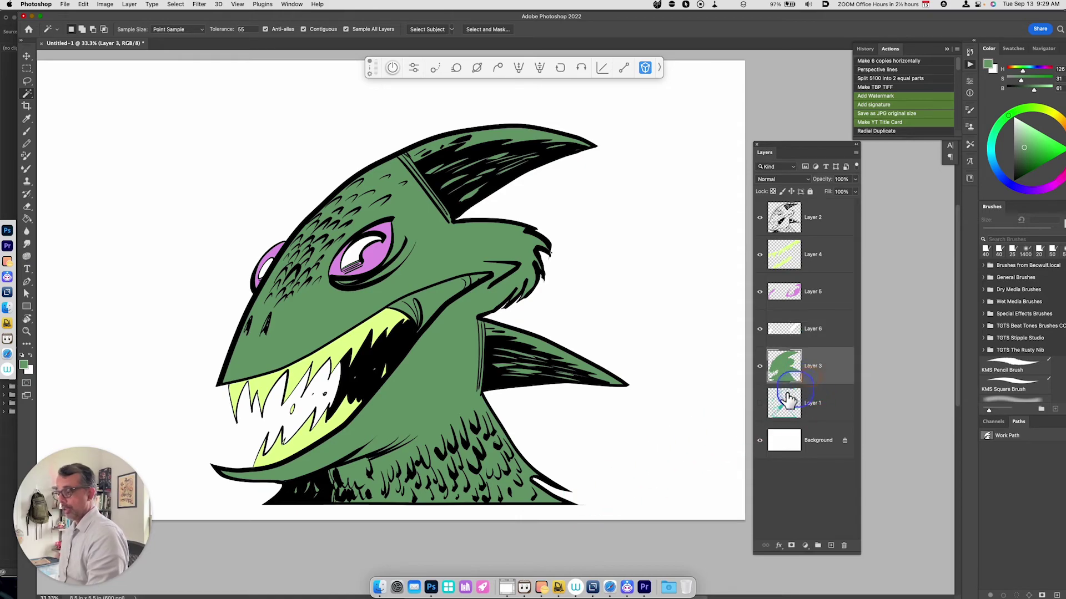
key(l)
mouse_move(483, 321)
mouse_down()
mouse_move(492, 373)
mouse_move(541, 408)
mouse_move(626, 364)
mouse_move(504, 314)
mouse_move(486, 319)
mouse_up()
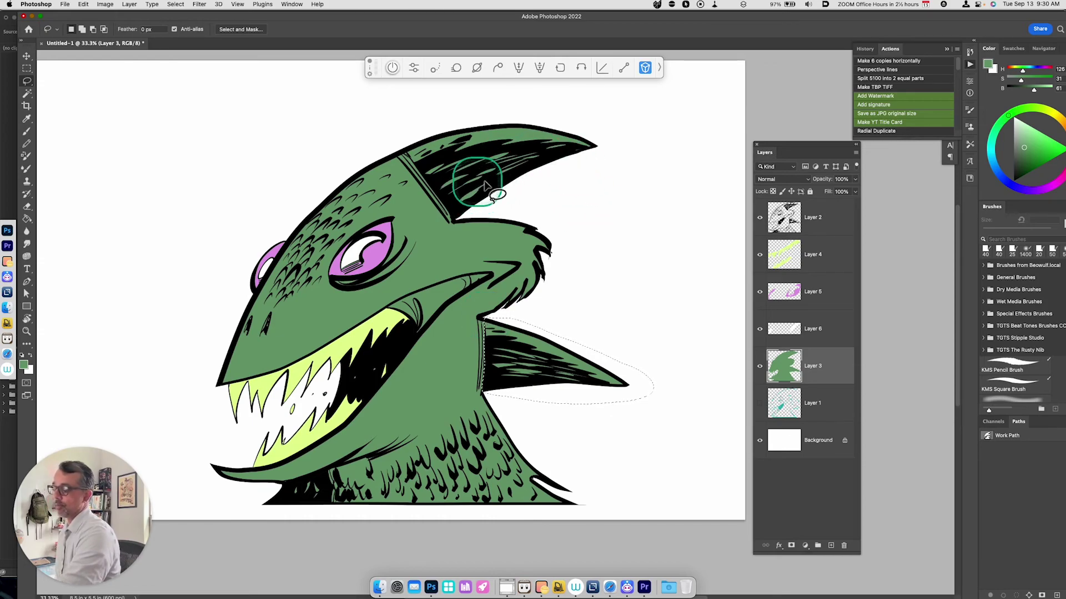
mouse_move(399, 147)
mouse_down()
mouse_move(437, 196)
mouse_move(554, 190)
mouse_move(559, 109)
mouse_move(393, 151)
mouse_up()
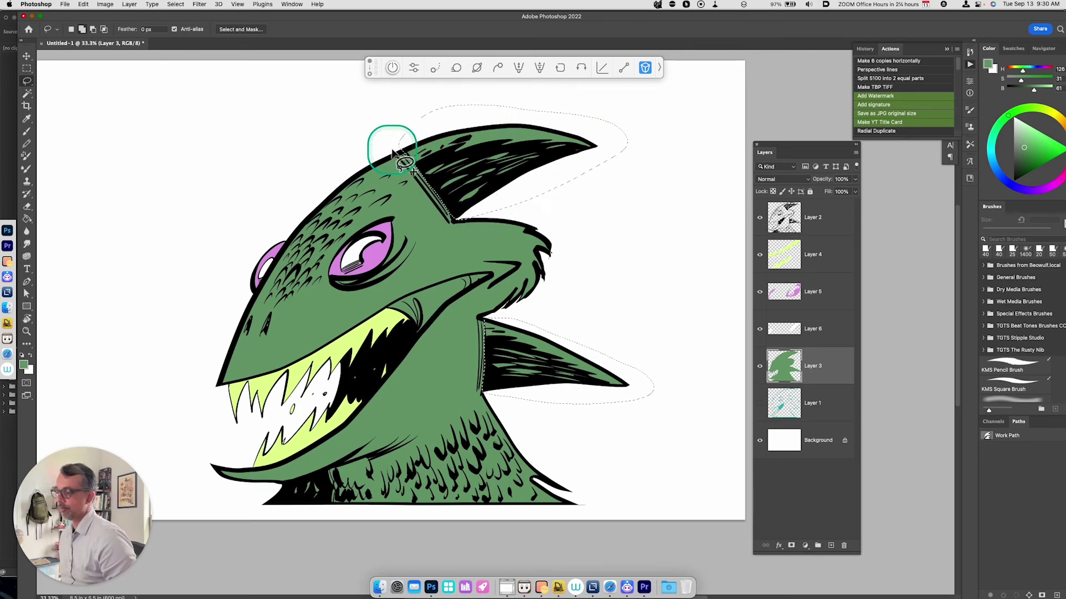
key(super)
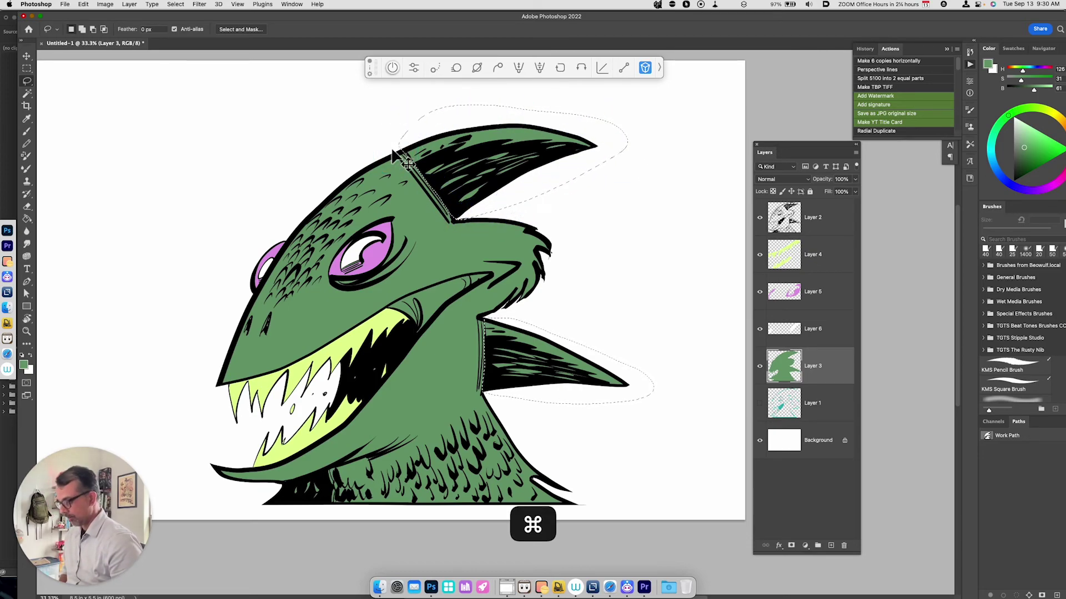
key(super+j)
Recolour the copied spikes dark grey-green using Hue/Saturation, with Hue +30, Saturation -35 and Lightness about -28.
key(super+u)
drag(773, 476, 780, 476)
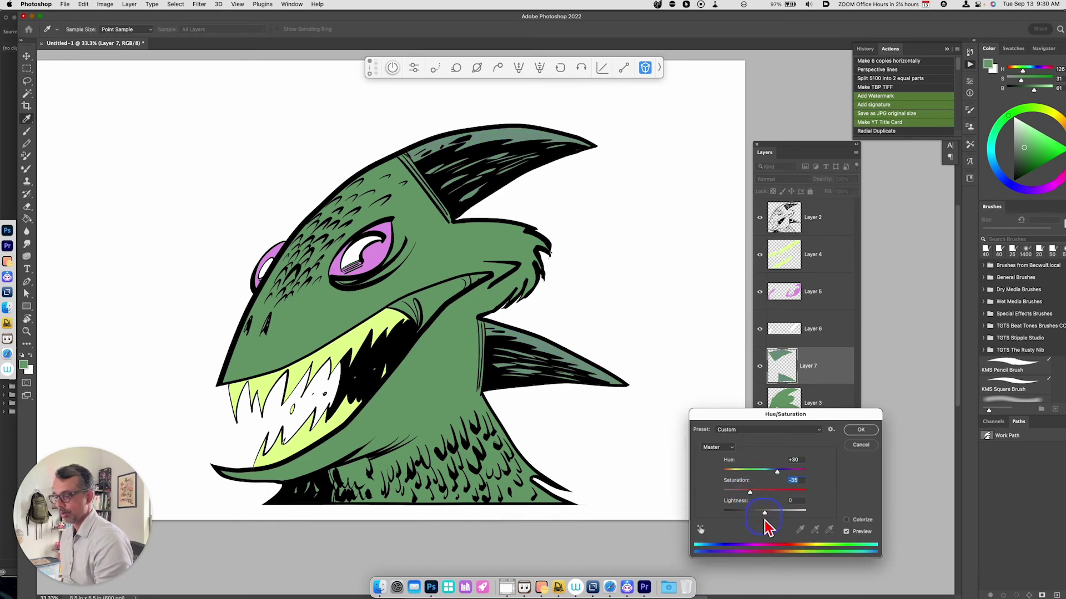
drag(764, 521, 758, 516)
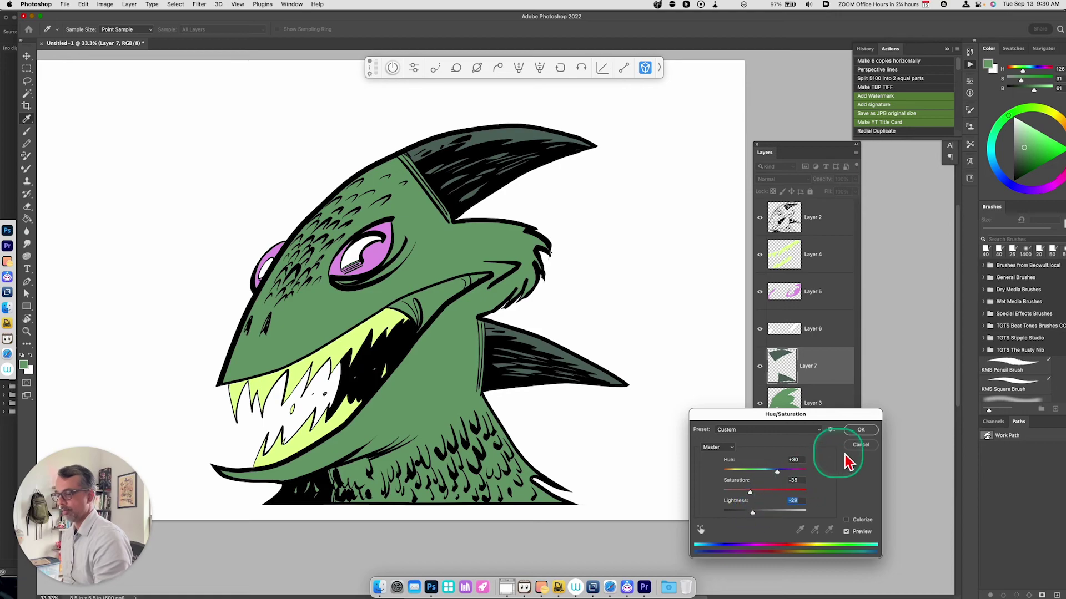
click(860, 430)
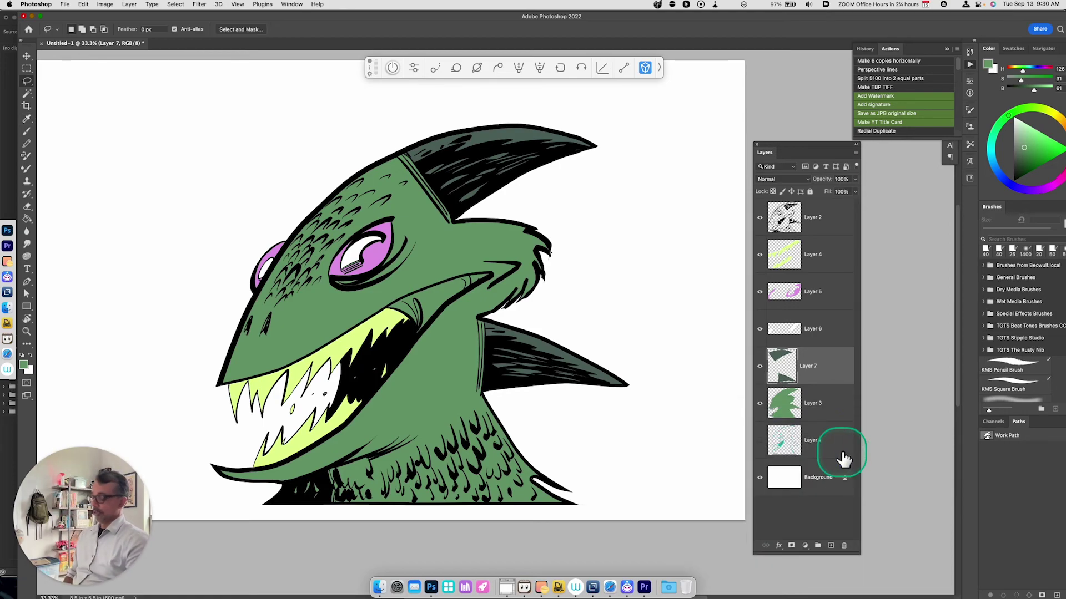
Select the skin areas at the corner of the mouth and along the lip with the Magic Wand.
key(super+minus)
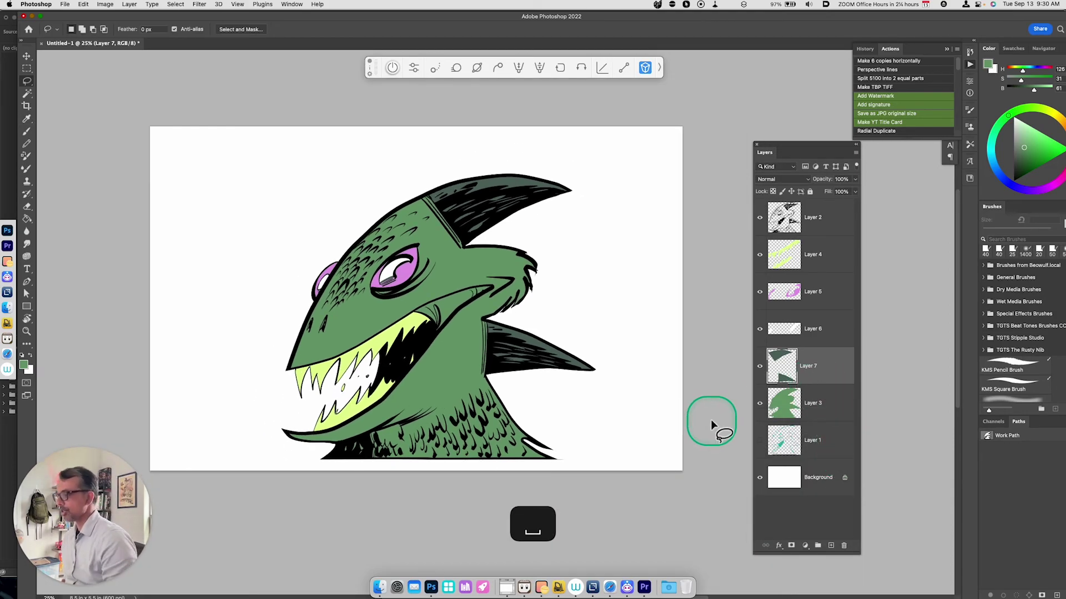
key(w)
click(450, 303)
shift+click(476, 292)
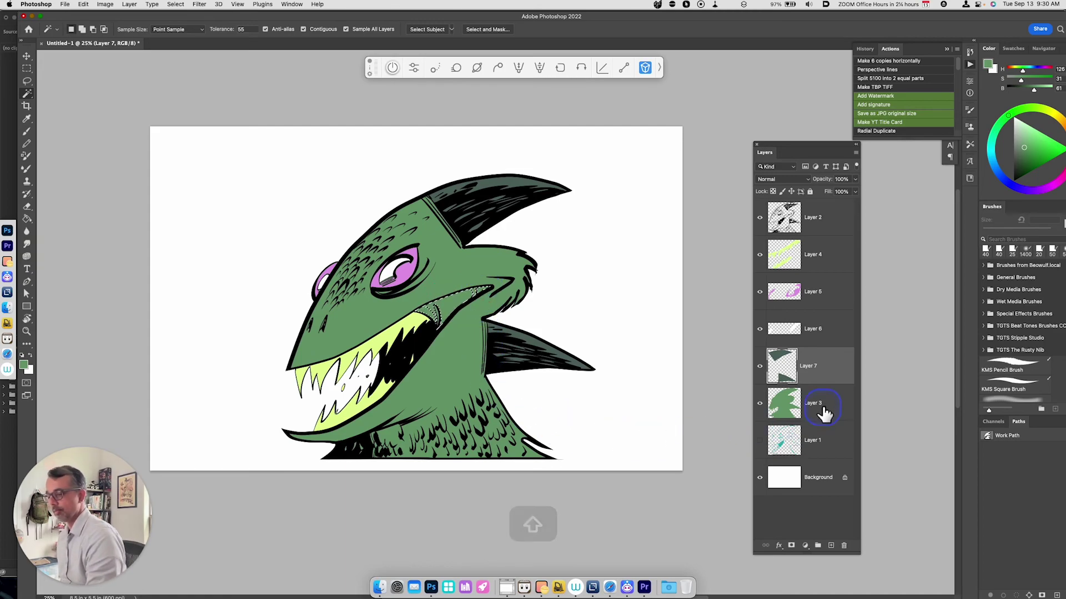